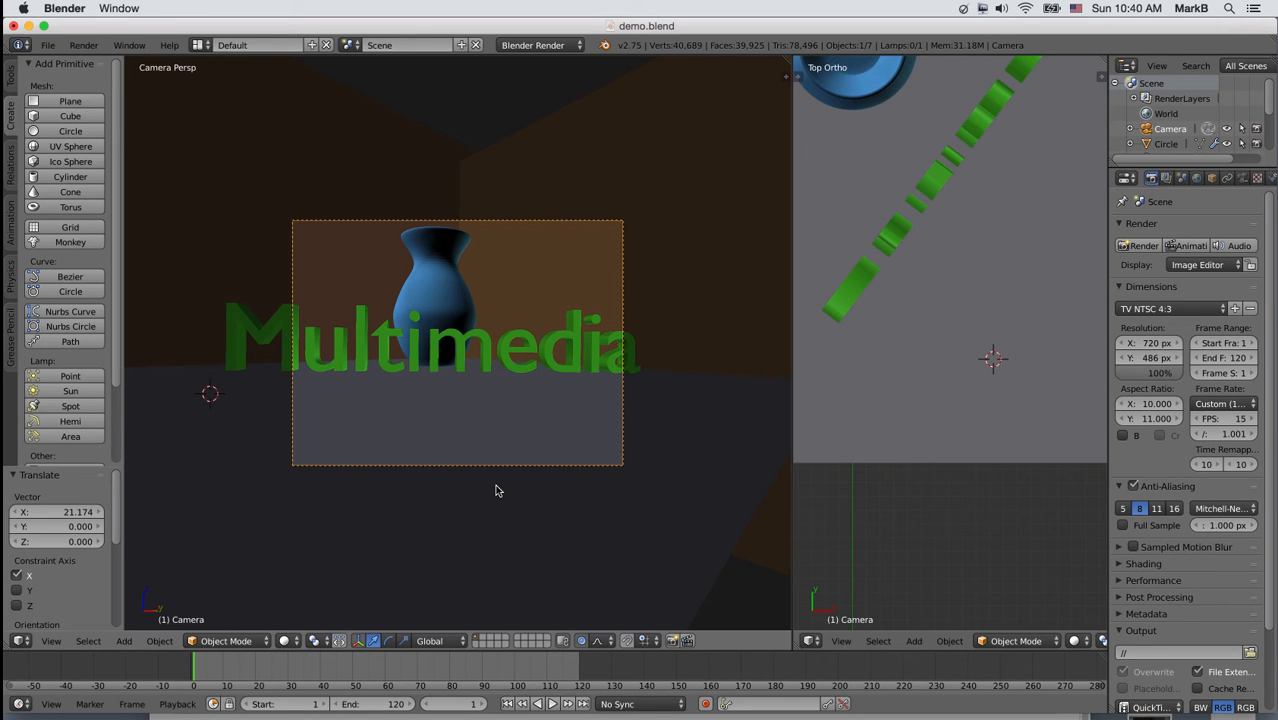
Move the camera about -19.2 on X and -0.6 on Y to frame the word's first letters, and insert a LocRot keyframe at frame 1
{"action": "scroll", "coordinate": [1021, 399], "scroll_direction": "down", "scroll_amount": 5}
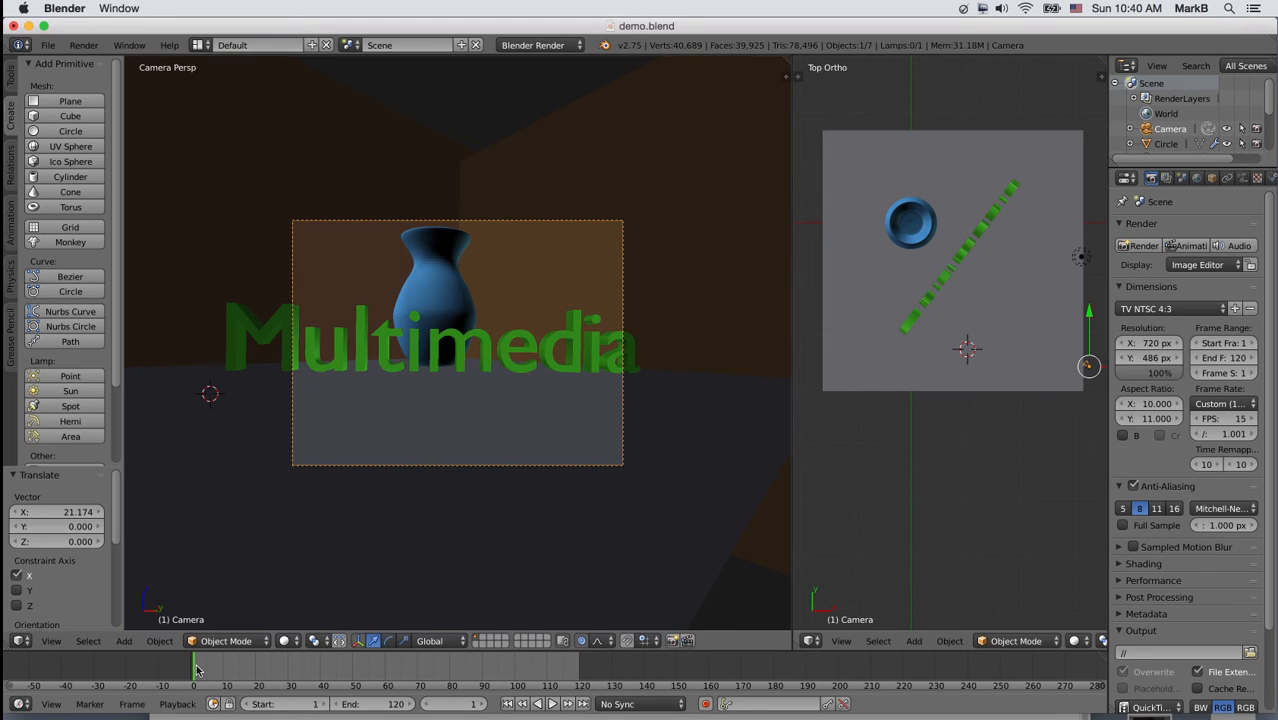
{"action": "left_click_drag", "start_coordinate": [1088, 314], "coordinate": [1083, 324]}
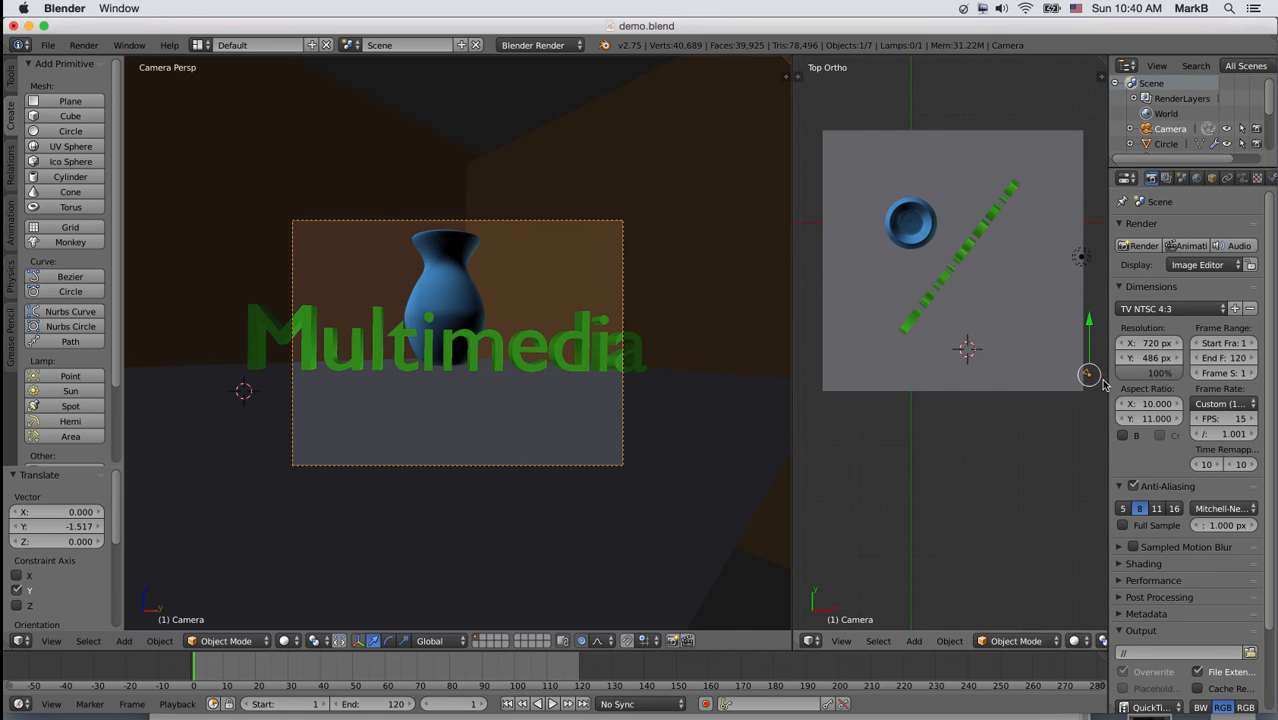
{"action": "left_click_drag", "start_coordinate": [1100, 384], "coordinate": [999, 380]}
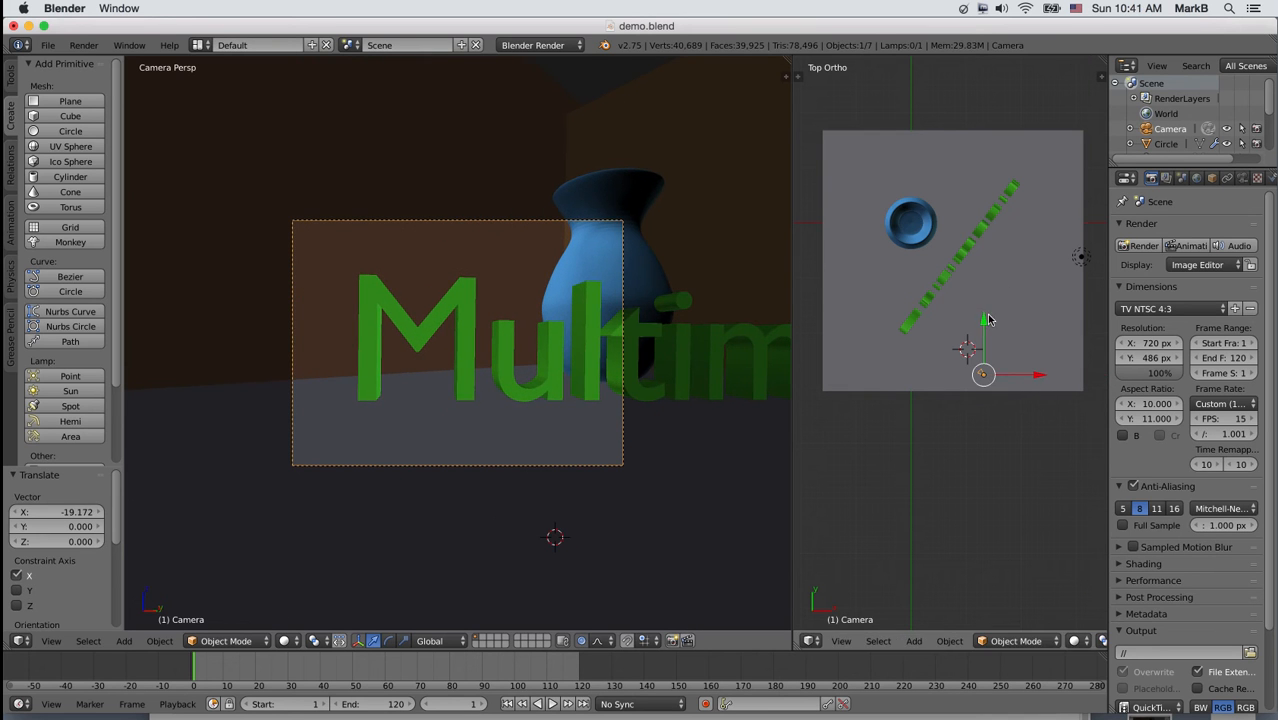
{"action": "left_click_drag", "start_coordinate": [987, 320], "coordinate": [985, 321]}
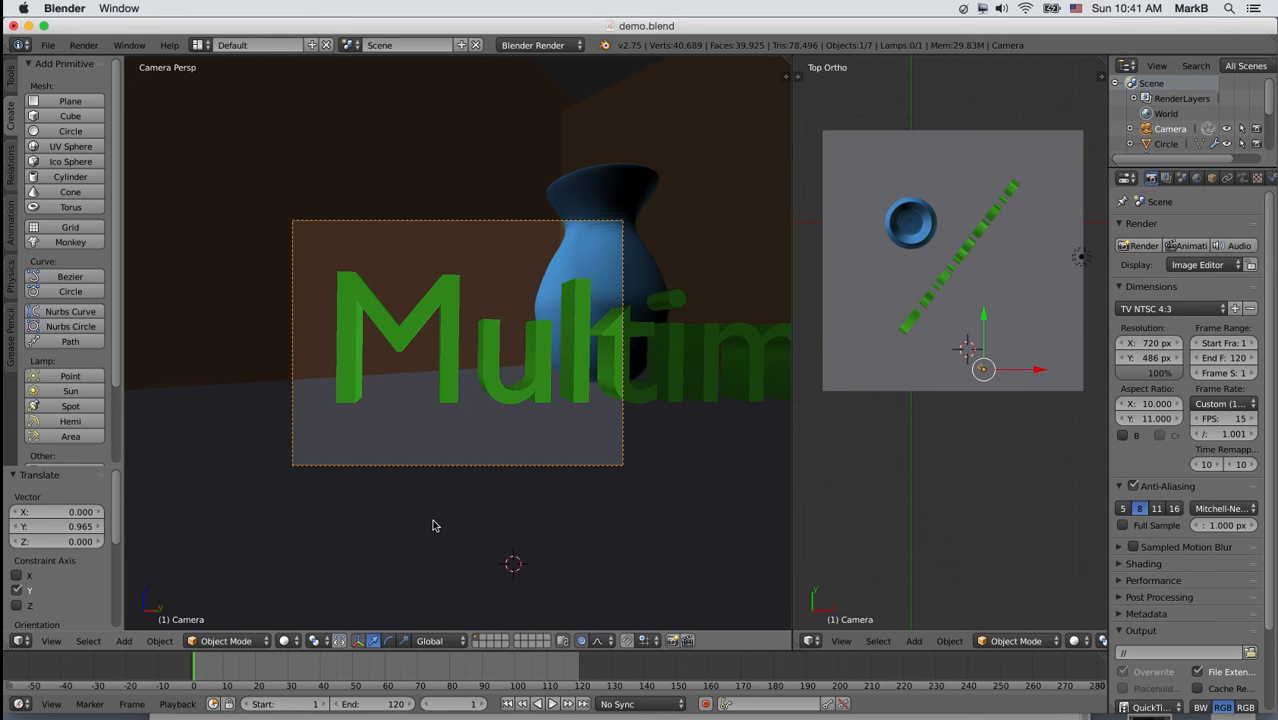
{"action": "key", "text": "i"}
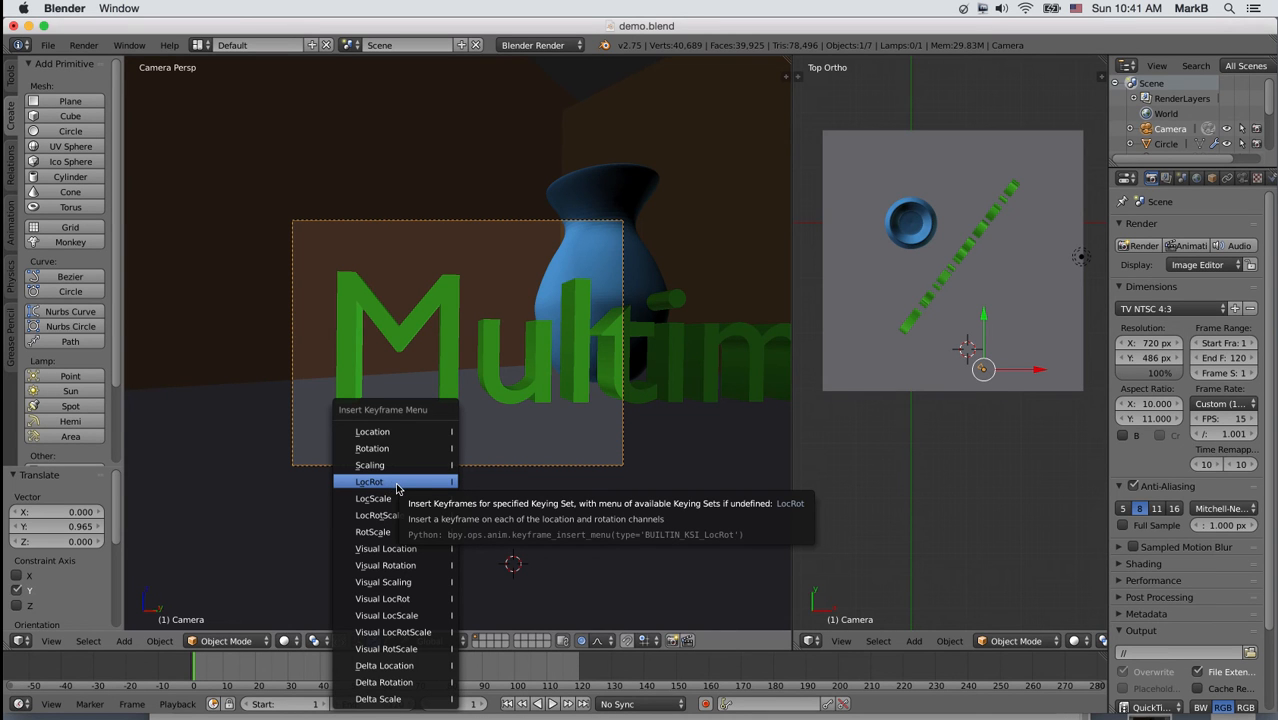
{"action": "left_click", "coordinate": [396, 487]}
At frame 30, move the camera about 16.1 on X and 17.6 on Y to frame the word's end, and insert a LocRot keyframe
{"action": "left_click_drag", "start_coordinate": [235, 670], "coordinate": [280, 678]}
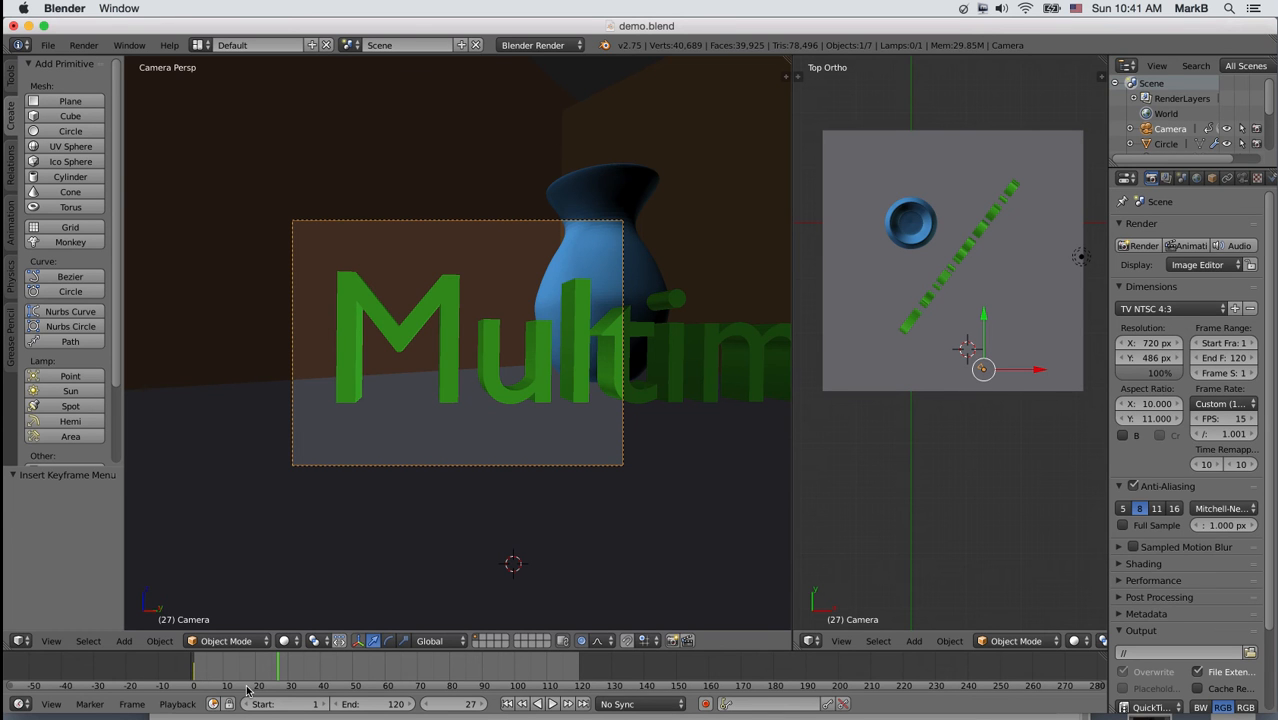
{"action": "left_click_drag", "start_coordinate": [280, 670], "coordinate": [290, 670]}
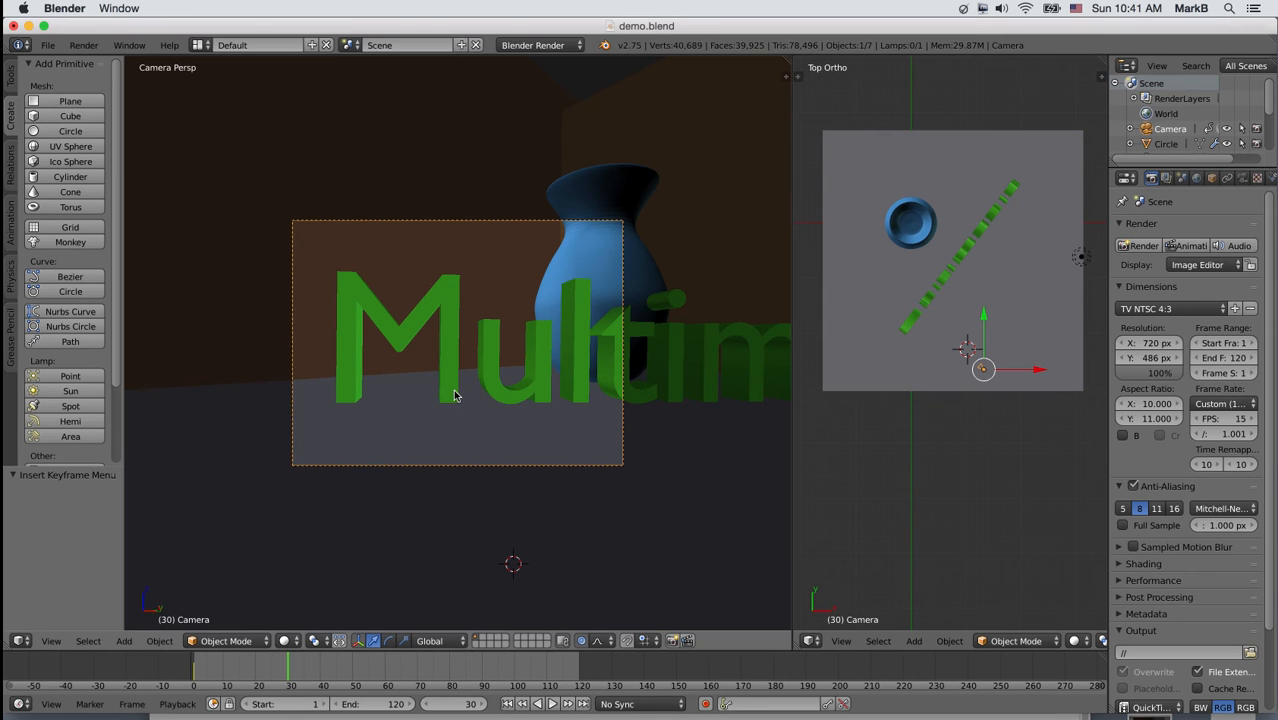
{"action": "key", "text": "g"}
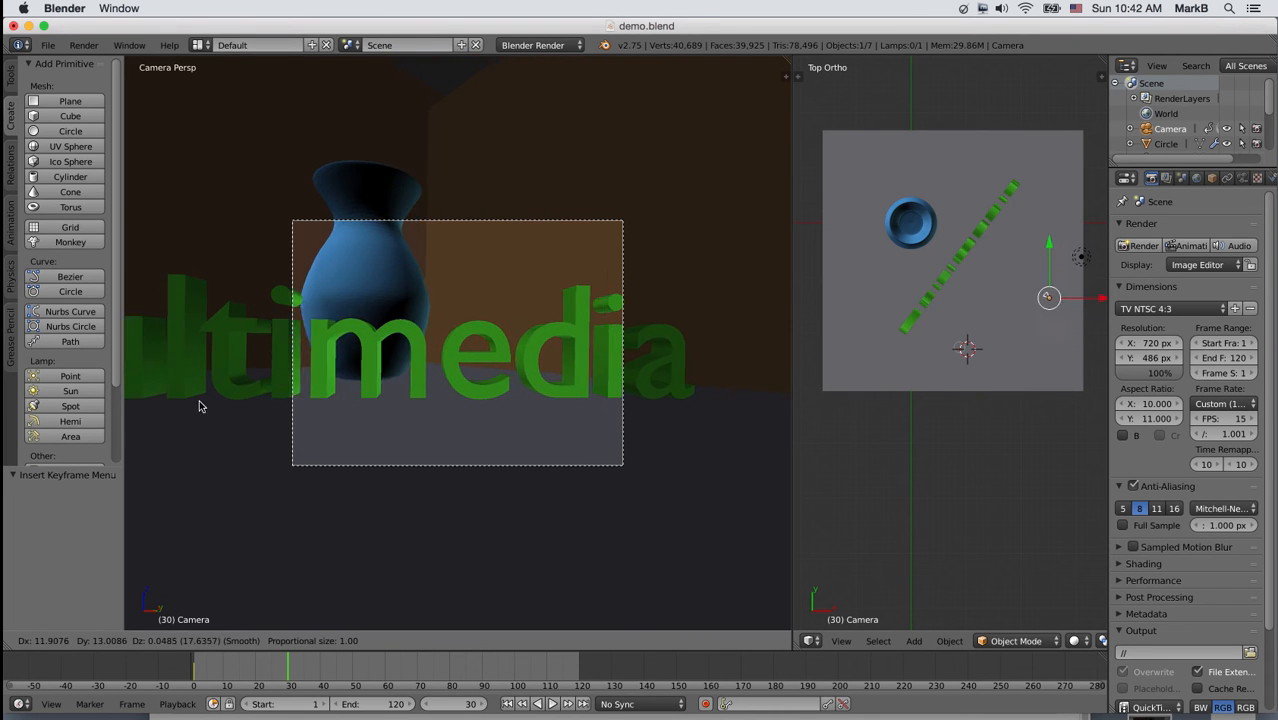
{"action": "left_click", "coordinate": [561, 428]}
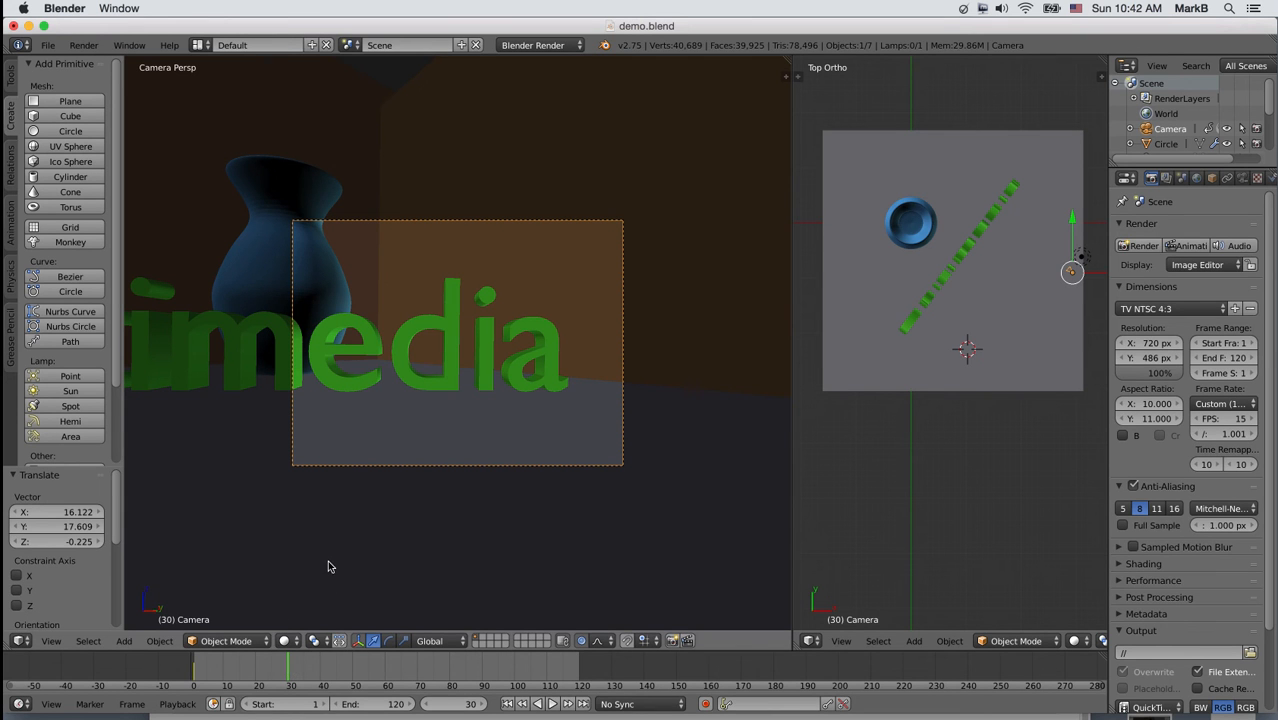
{"action": "key", "text": "i"}
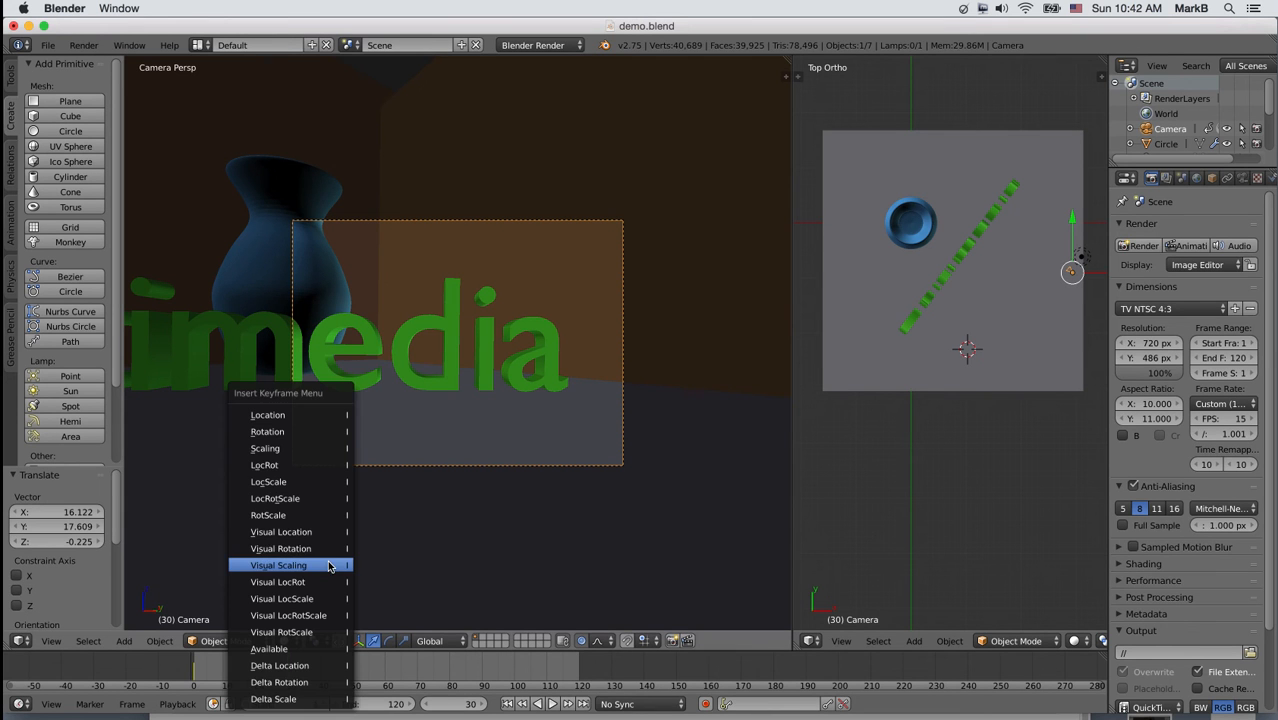
{"action": "left_click", "coordinate": [335, 470]}
At frame 60, move the camera about -18.8 units along Y and raise it about 14 units along Z
{"action": "left_click_drag", "start_coordinate": [316, 675], "coordinate": [330, 675]}
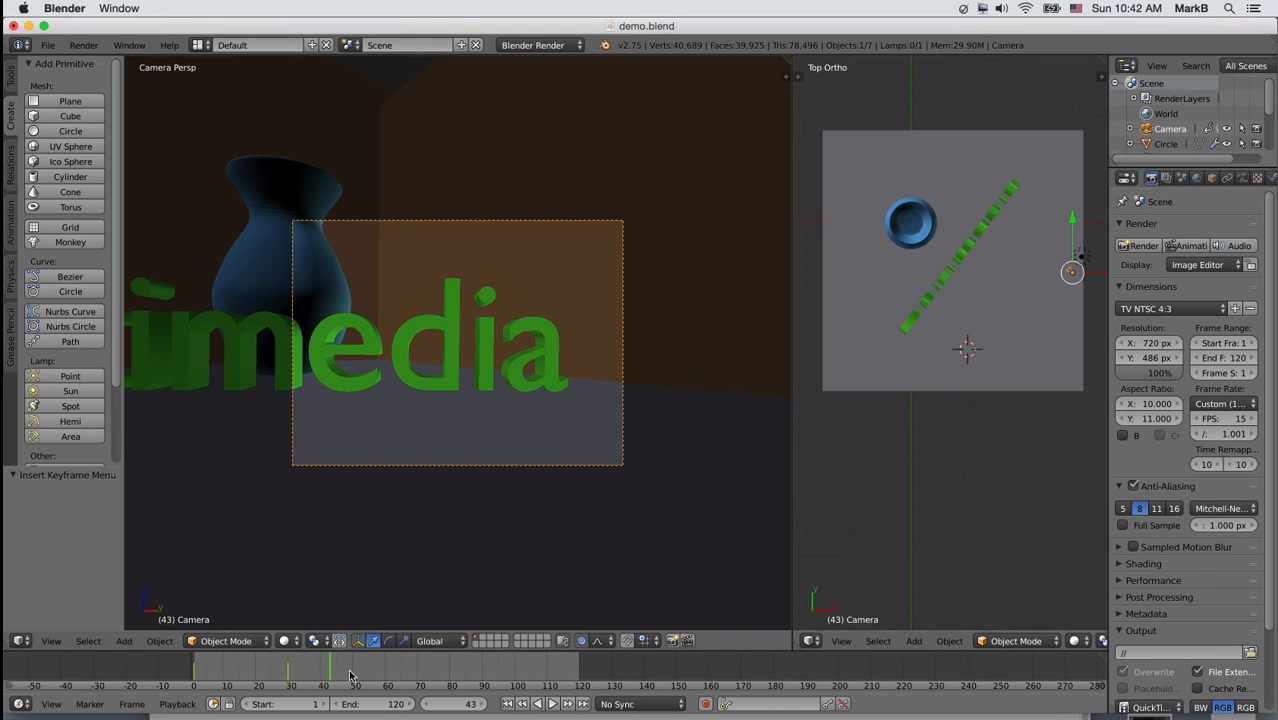
{"action": "left_click_drag", "start_coordinate": [330, 670], "coordinate": [386, 683]}
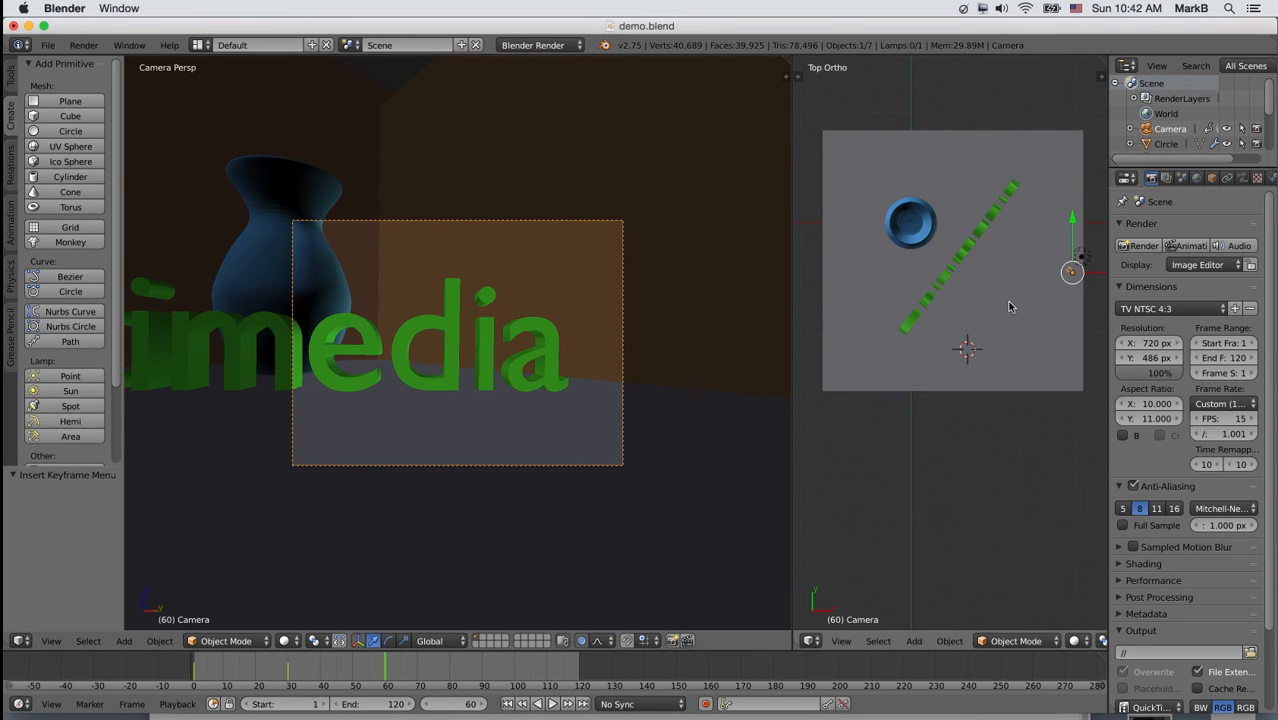
{"action": "key", "text": "g"}
{"action": "key", "text": "y"}
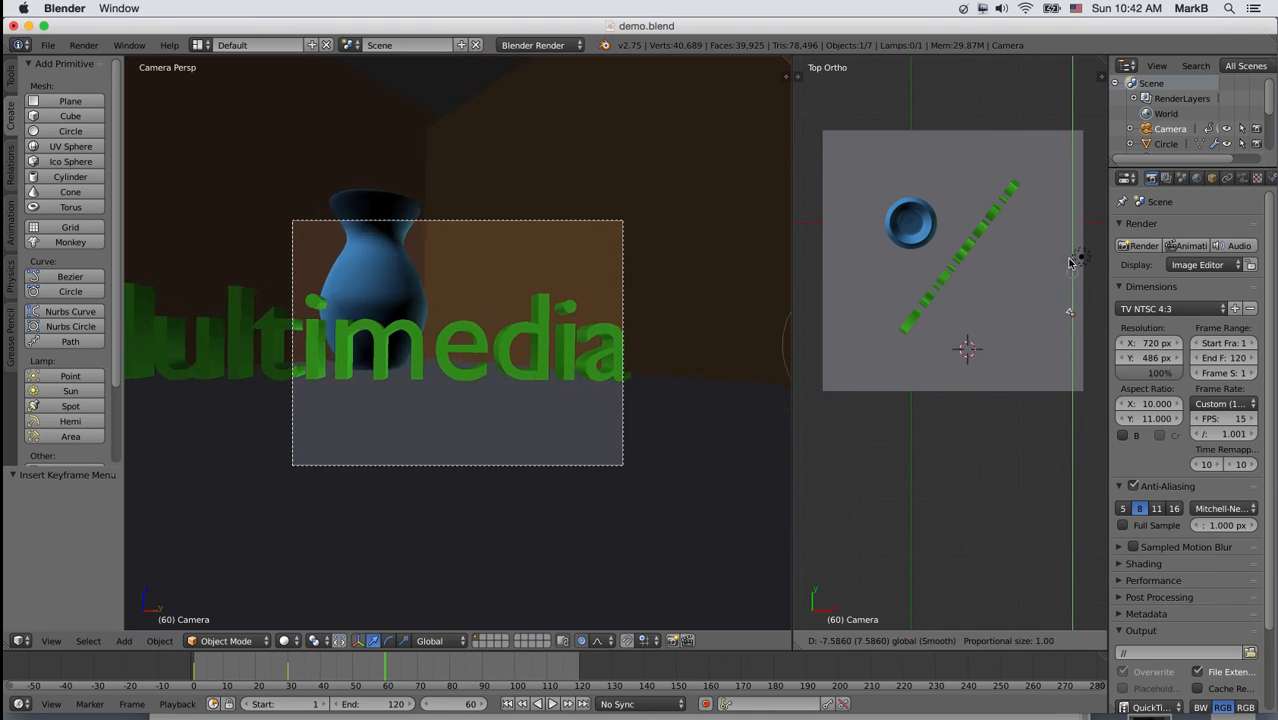
{"action": "left_click", "coordinate": [1051, 323]}
{"action": "middle_click_drag", "start_coordinate": [1048, 441], "coordinate": [1062, 365]}
{"action": "key", "text": "g"}
{"action": "key", "text": "z"}
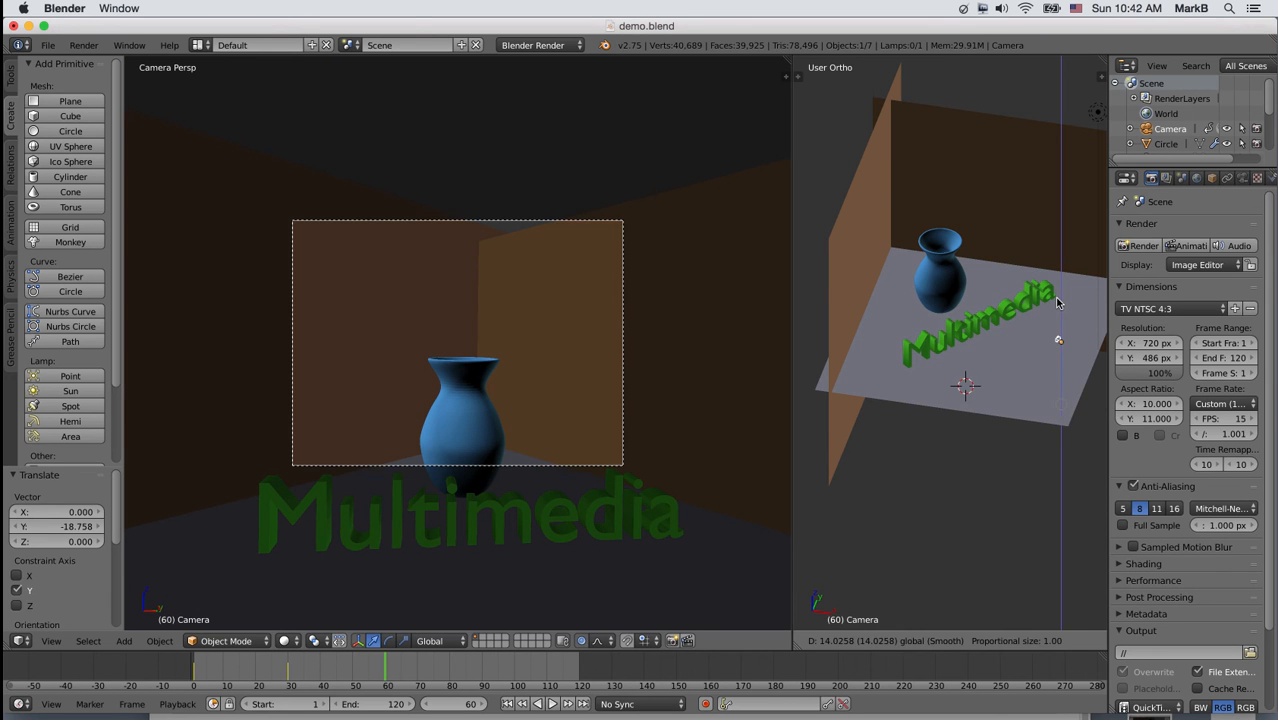
{"action": "left_click", "coordinate": [1057, 299]}
Tilt the camera down about 19 degrees from a side view, aiming it at the vase and the word Multimedia
{"action": "middle_click_drag", "start_coordinate": [1063, 393], "coordinate": [925, 418]}
{"action": "scroll", "coordinate": [925, 418], "scroll_direction": "up", "scroll_amount": 5}
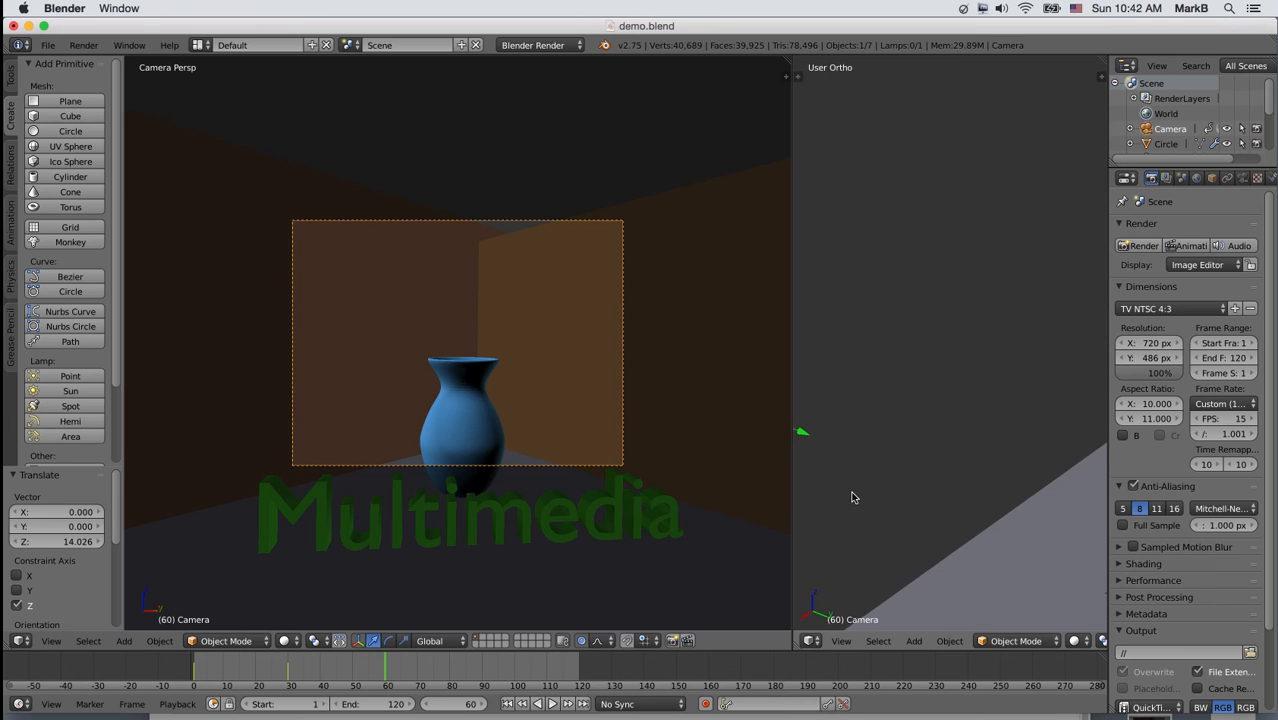
{"action": "scroll", "coordinate": [1030, 448], "scroll_direction": "down", "scroll_amount": 4}
{"action": "scroll", "coordinate": [948, 442], "scroll_direction": "down", "scroll_amount": 1}
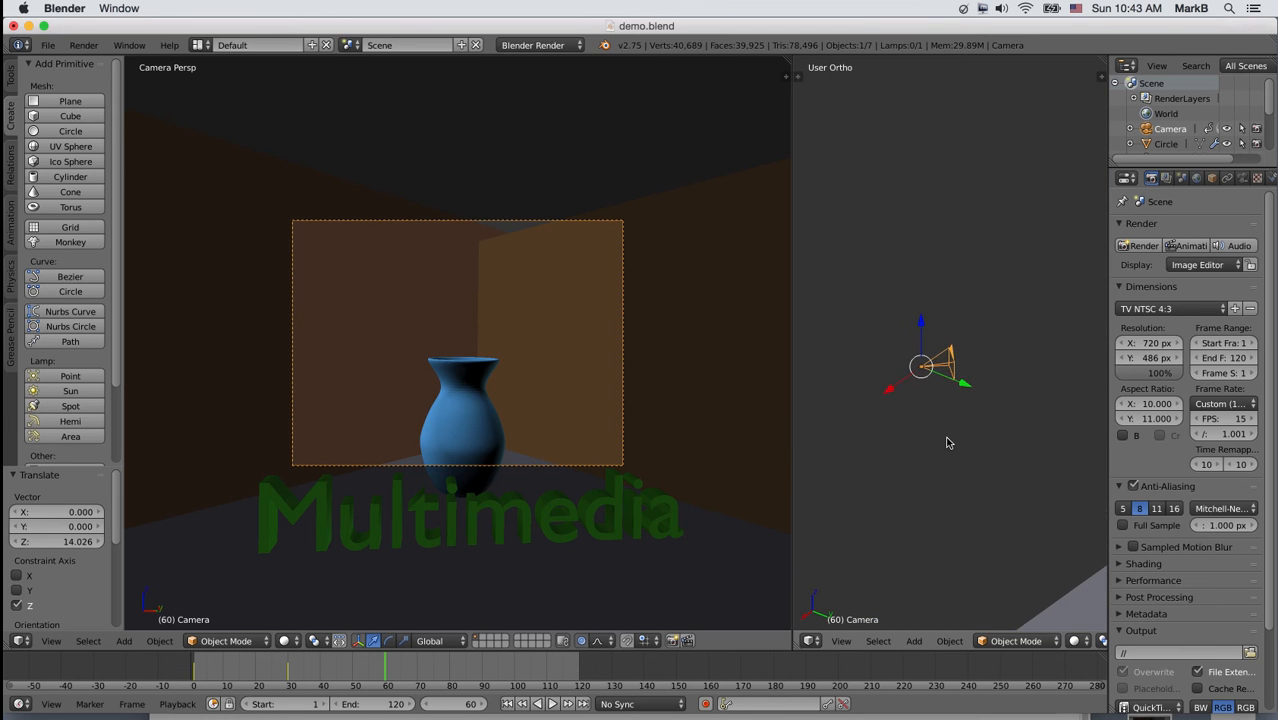
{"action": "left_click", "coordinate": [945, 439]}
{"action": "scroll", "coordinate": [946, 441], "scroll_direction": "down", "scroll_amount": 5}
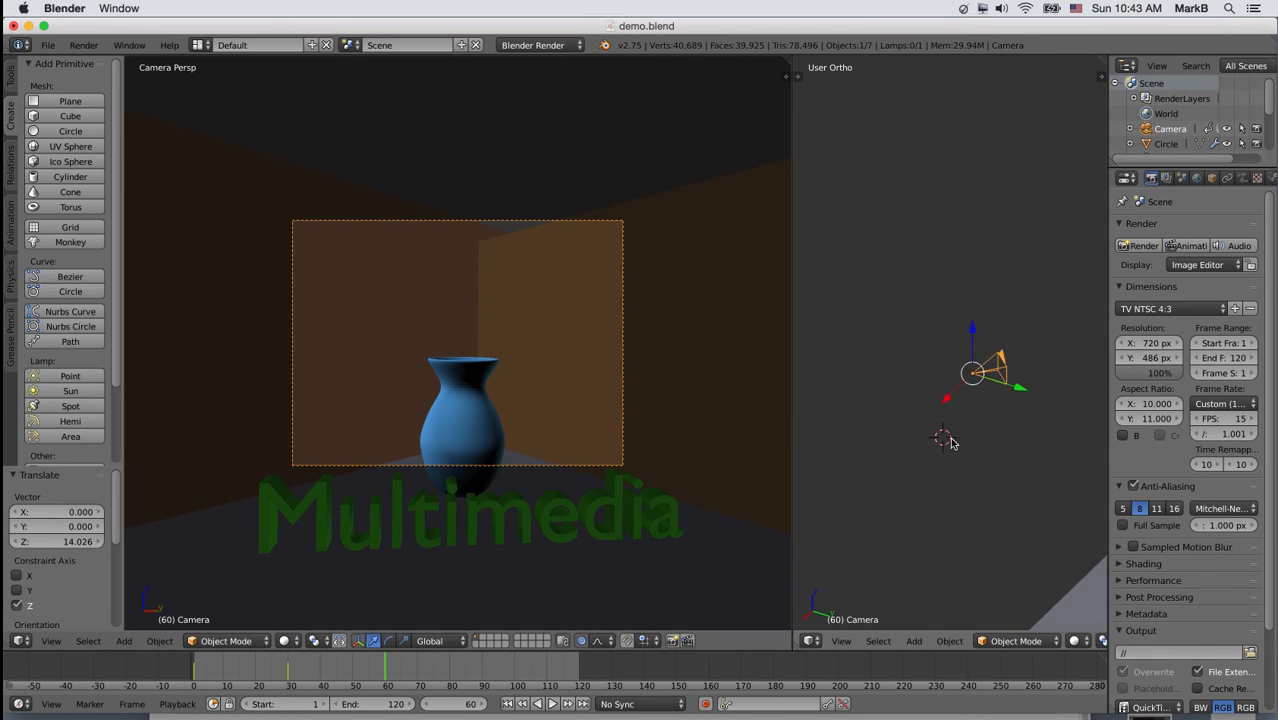
{"action": "scroll", "coordinate": [945, 432], "scroll_direction": "down", "scroll_amount": 5}
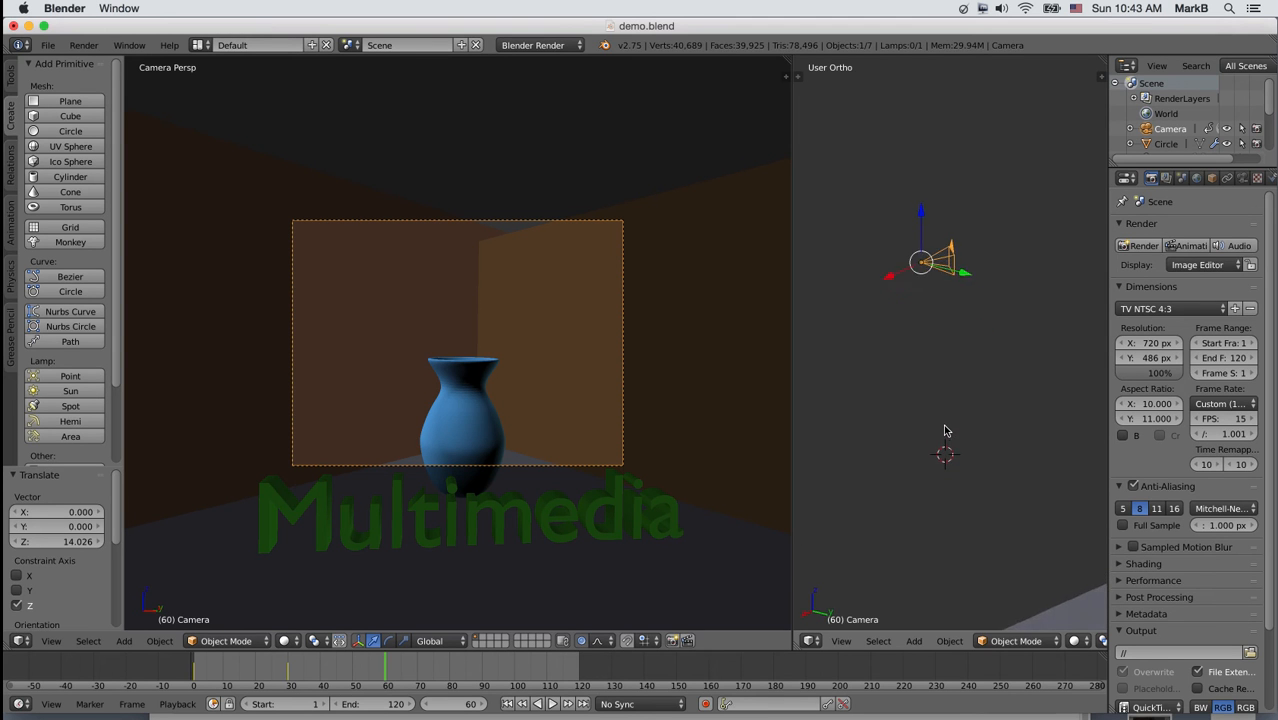
{"action": "scroll", "coordinate": [941, 418], "scroll_direction": "up", "scroll_amount": 1}
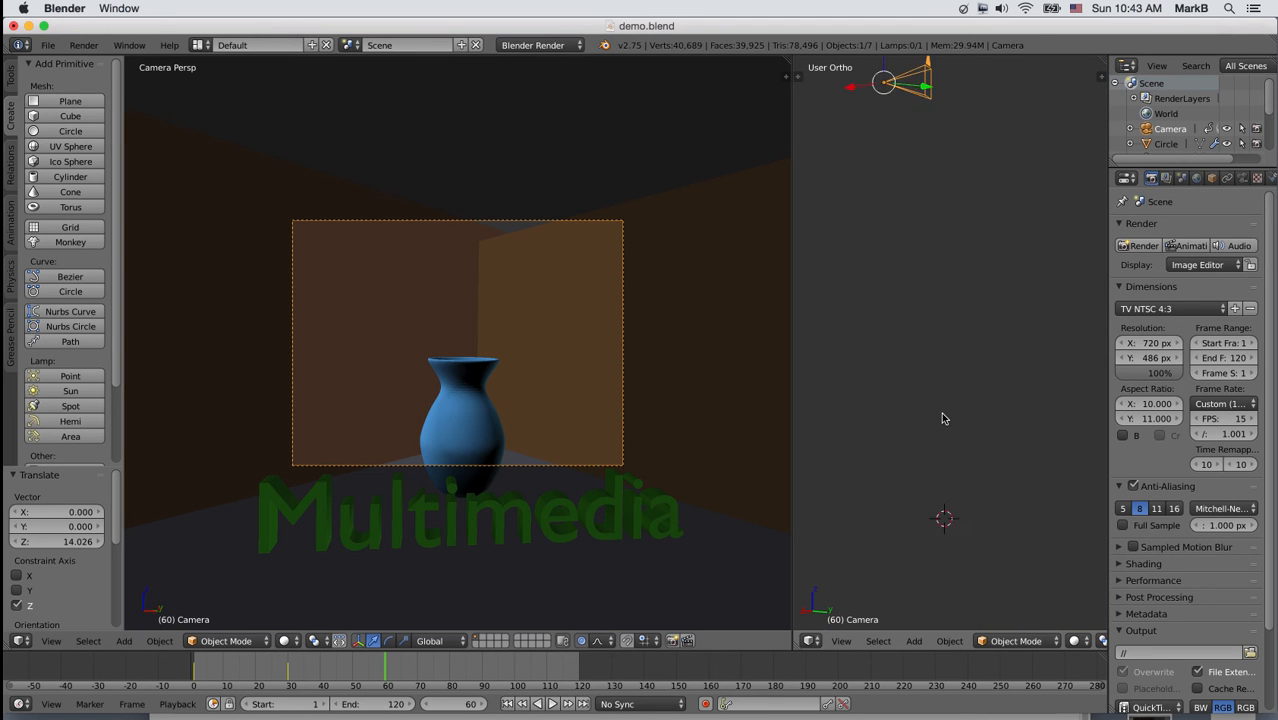
{"action": "scroll", "coordinate": [968, 365], "scroll_direction": "up", "scroll_amount": 5}
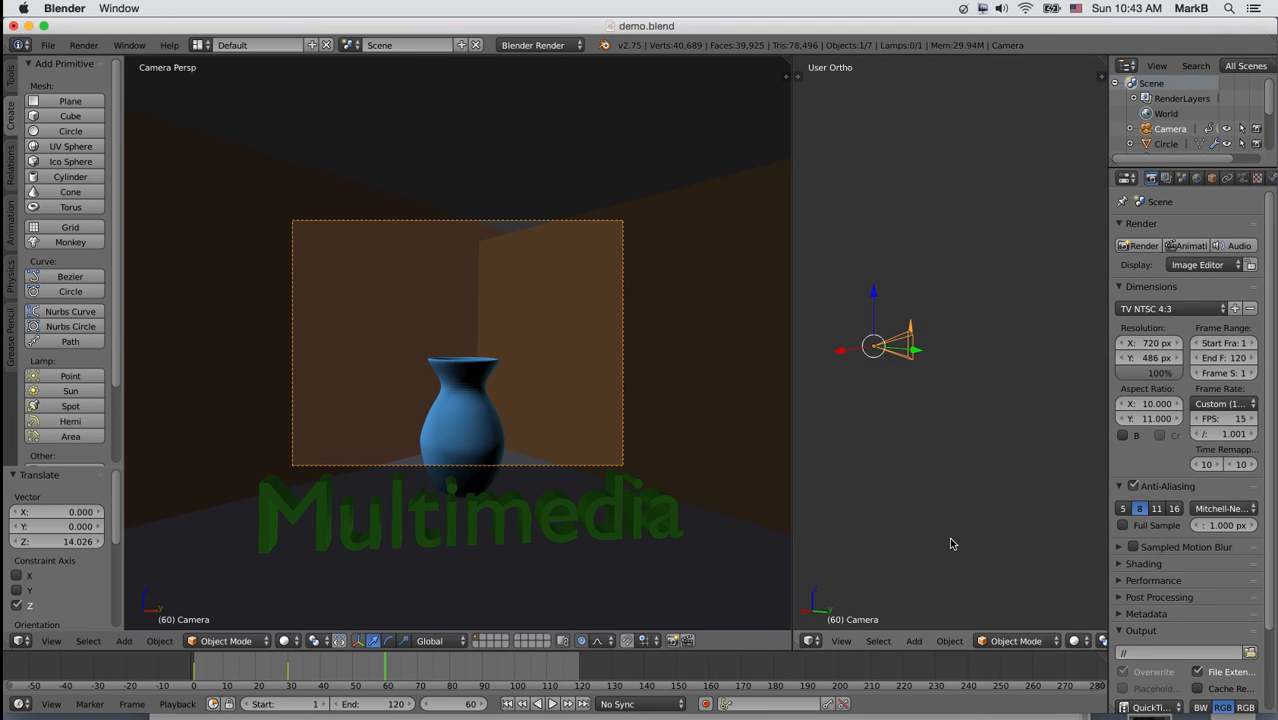
{"action": "scroll", "coordinate": [981, 438], "scroll_direction": "right", "scroll_amount": 2}
{"action": "scroll", "coordinate": [977, 442], "scroll_direction": "right", "scroll_amount": 2}
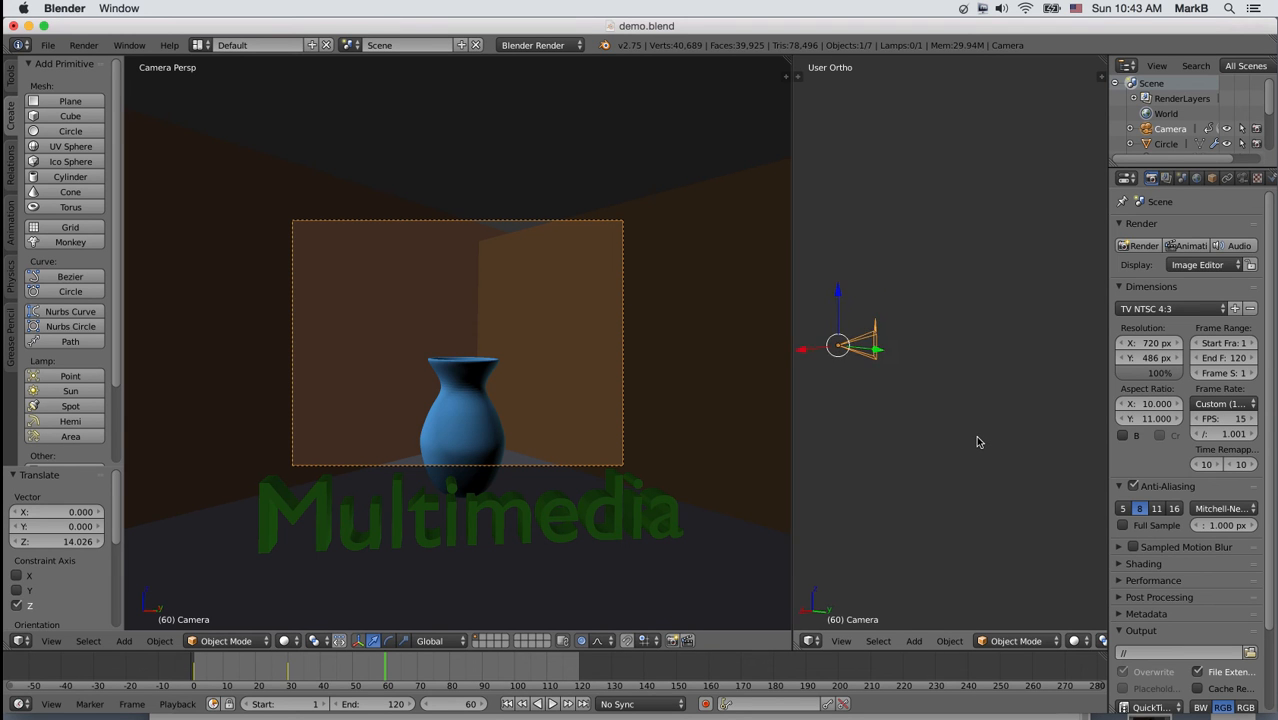
{"action": "scroll", "coordinate": [977, 442], "scroll_direction": "right", "scroll_amount": 3}
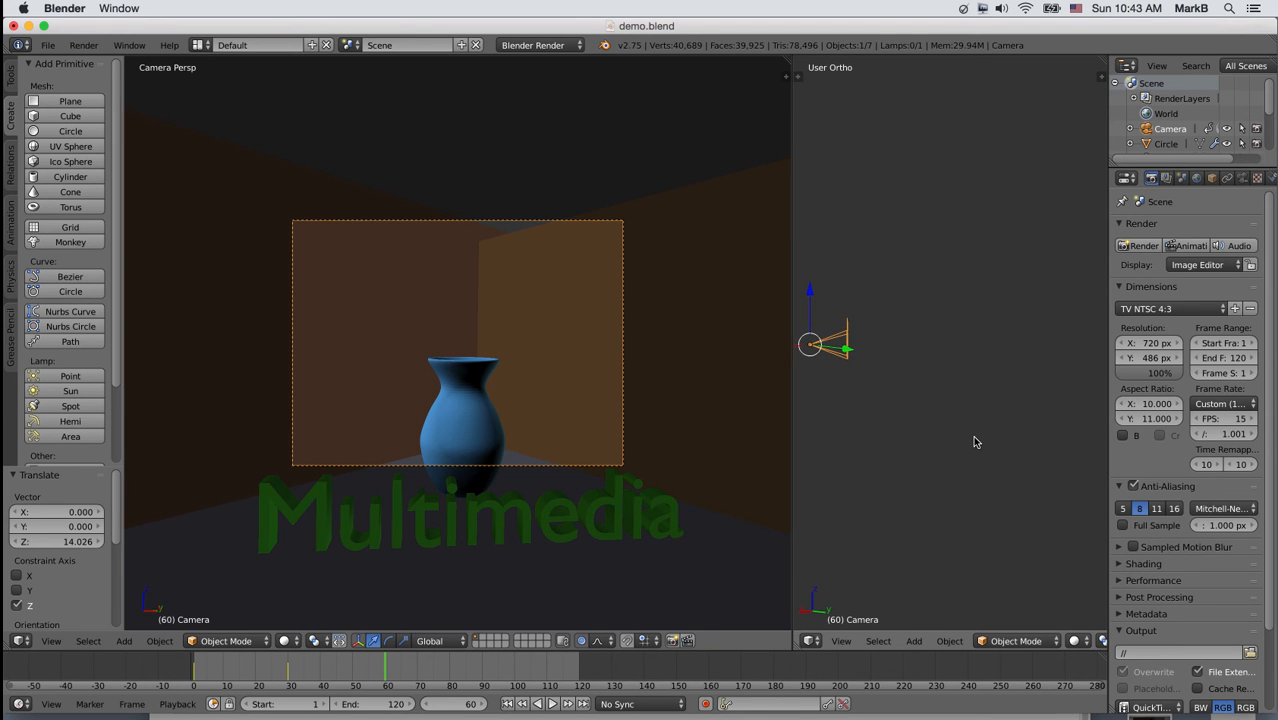
{"action": "scroll", "coordinate": [972, 437], "scroll_direction": "right", "scroll_amount": 2}
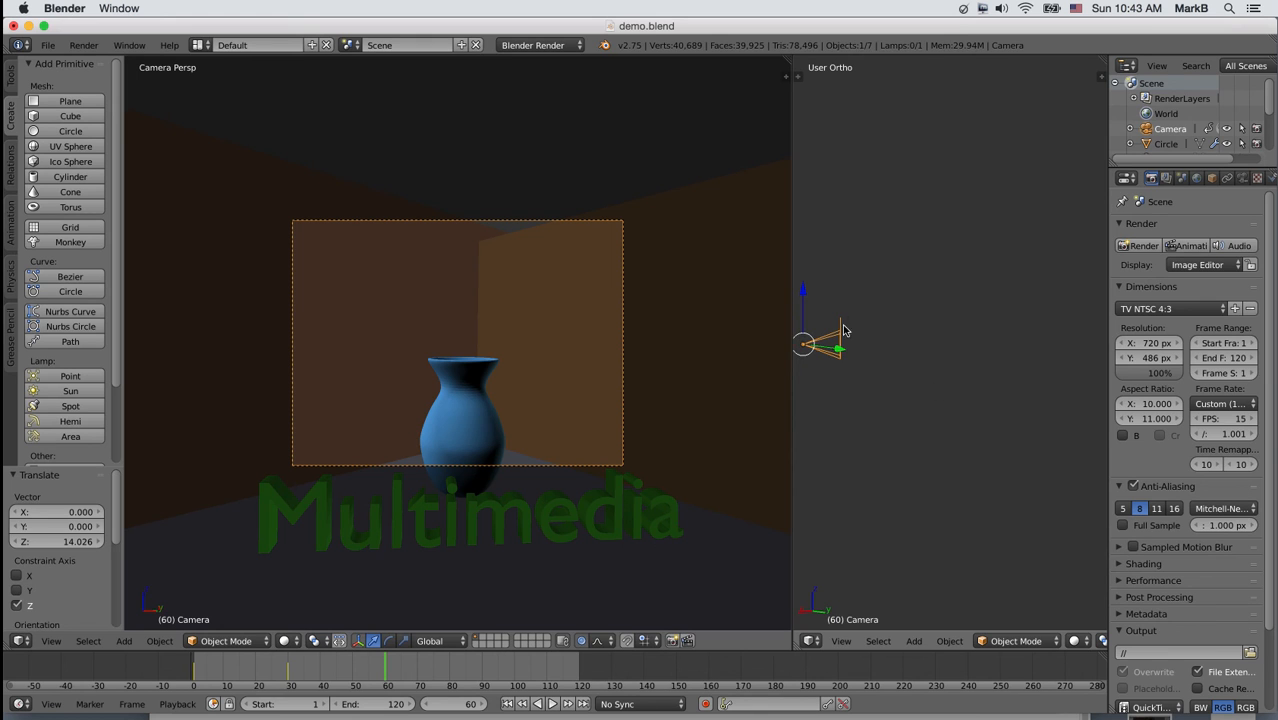
{"action": "middle_click_drag", "start_coordinate": [868, 370], "coordinate": [864, 423], "text": "shift"}
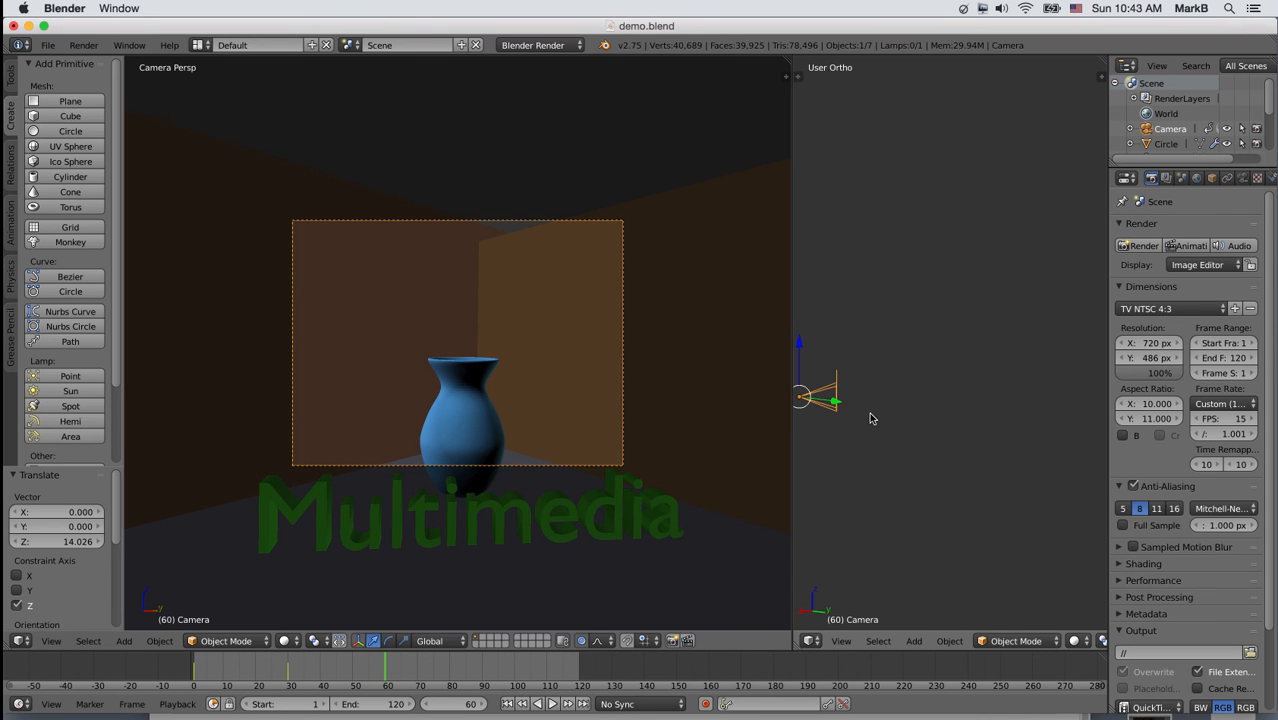
{"action": "key", "text": "r"}
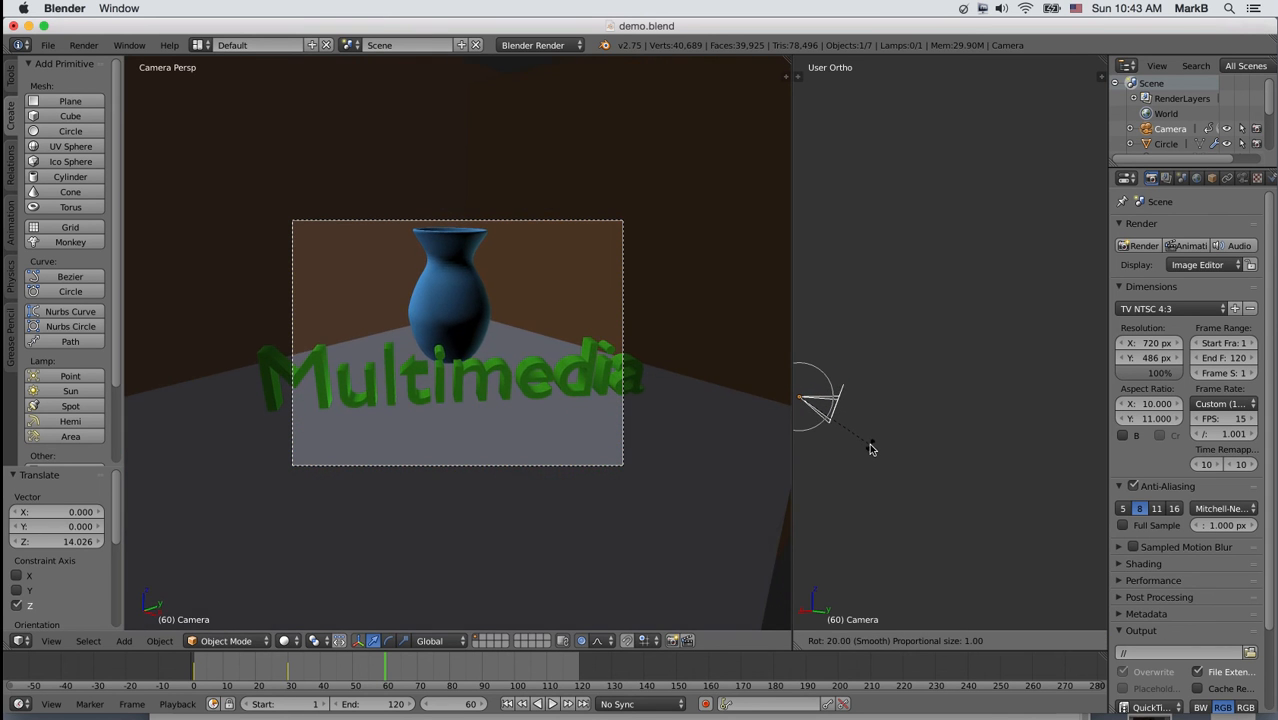
{"action": "key", "text": "z"}
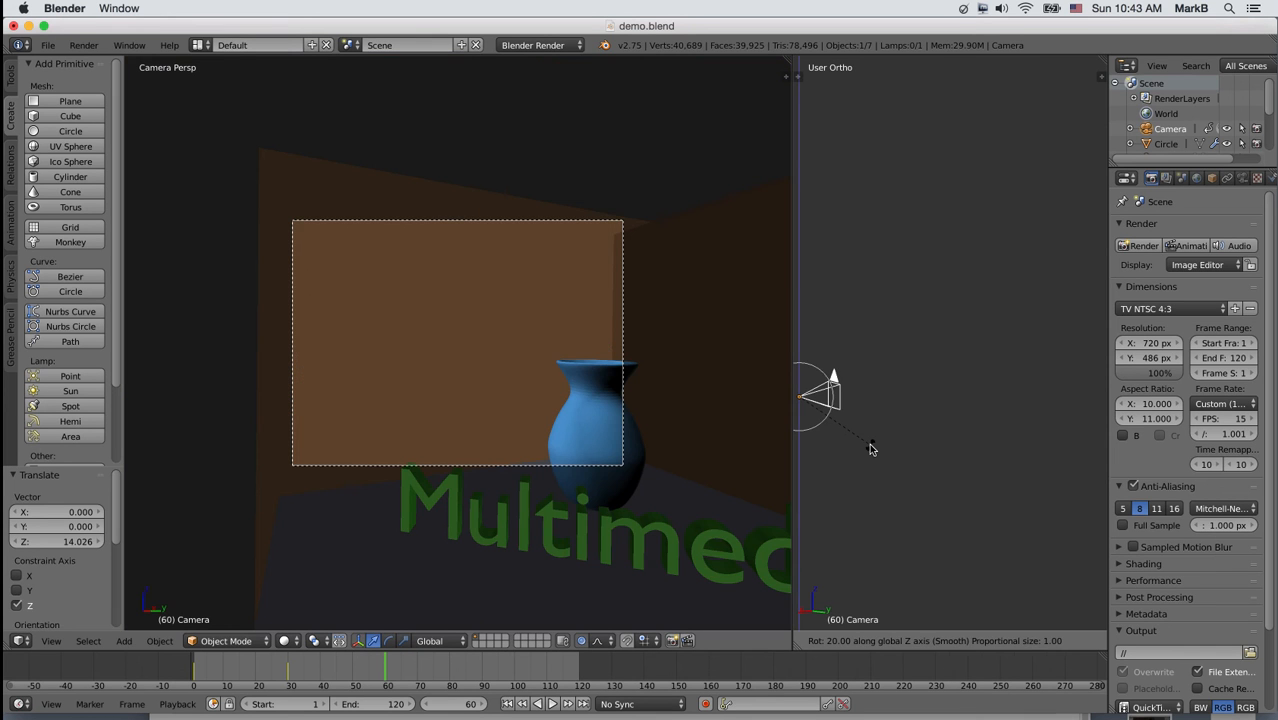
{"action": "key", "text": "Escape"}
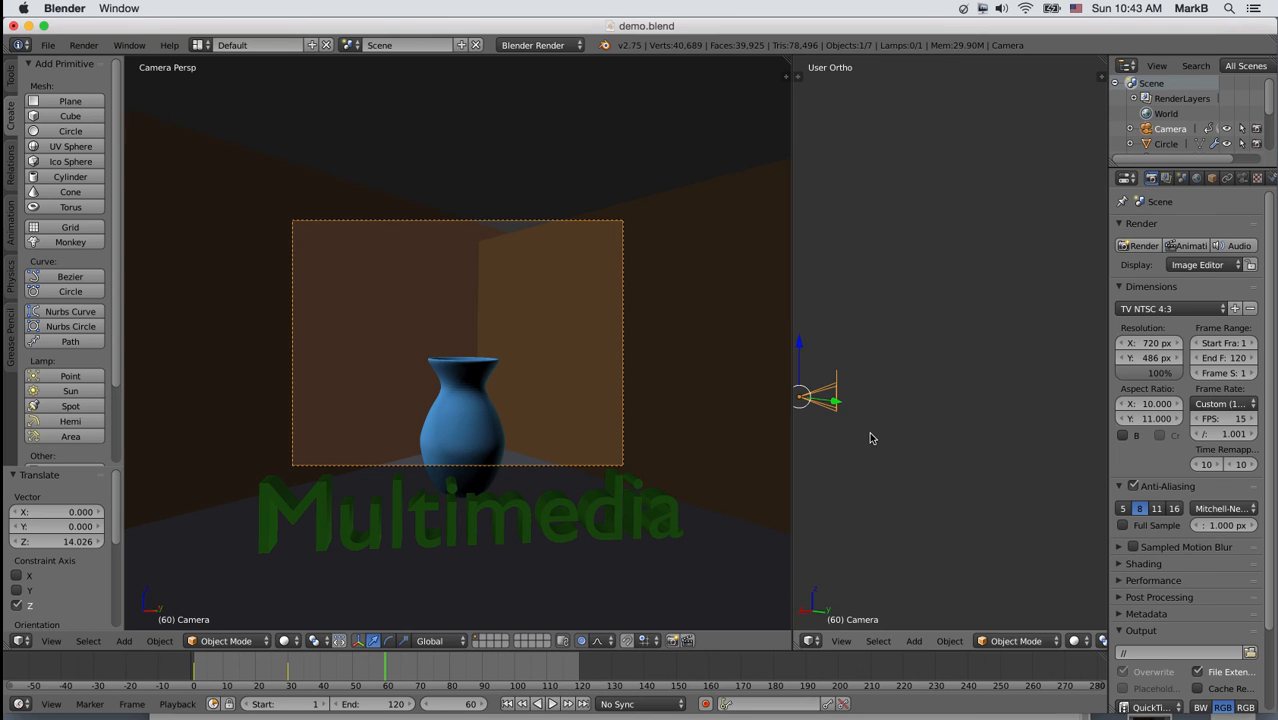
{"action": "key", "text": "r"}
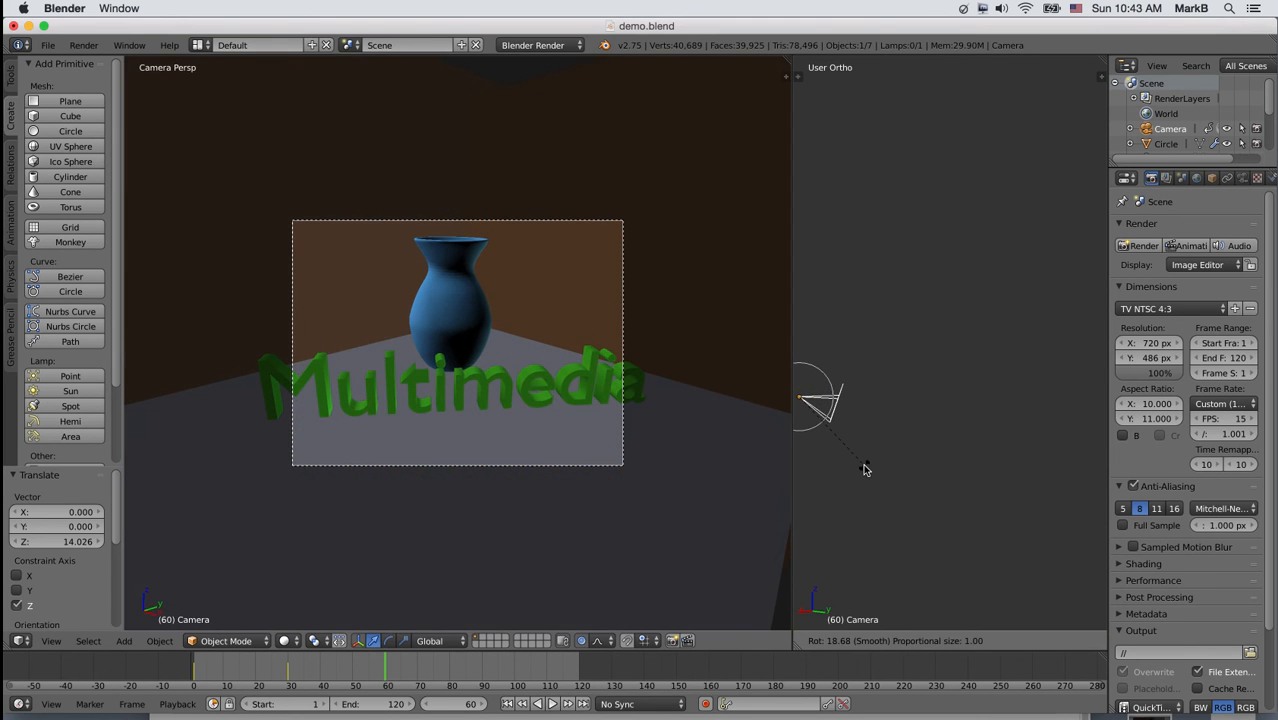
{"action": "left_click", "coordinate": [865, 470]}
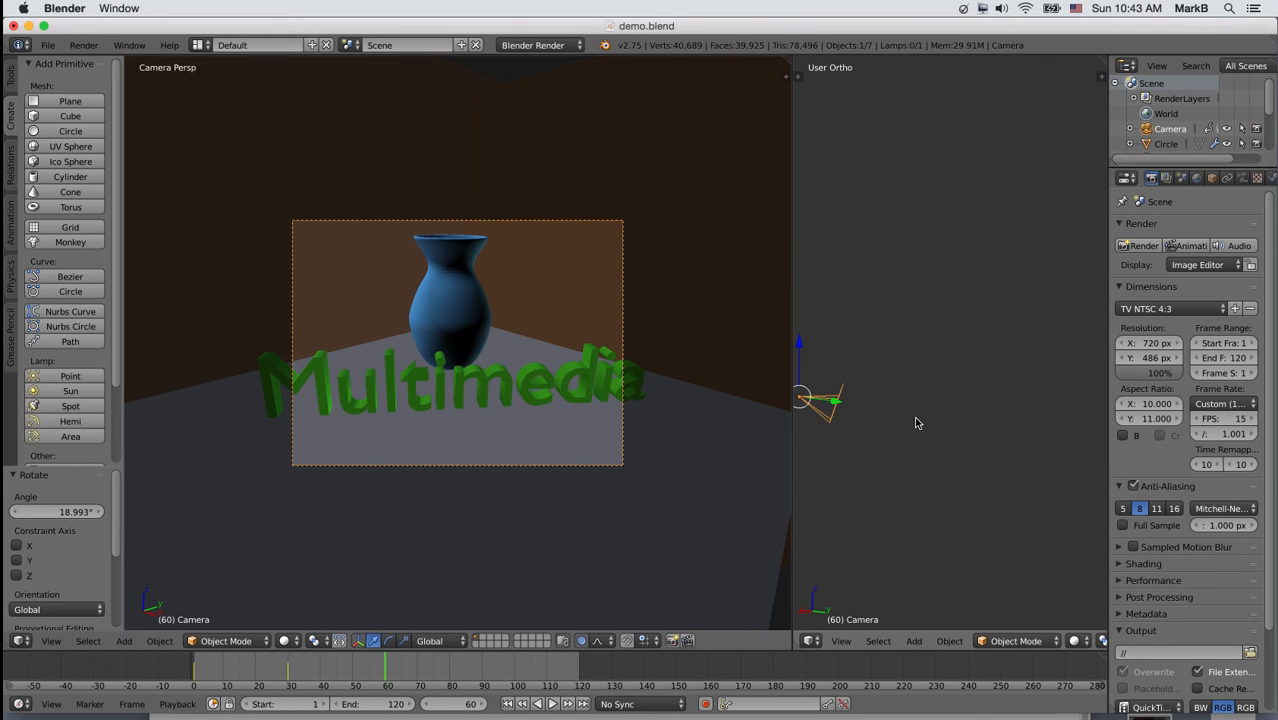
Move the camera away from the scene along X and Y and raise it about 9.5 units, fitting the whole word and vase in frame
{"action": "key", "text": "KP_7"}
{"action": "key", "text": "Home"}
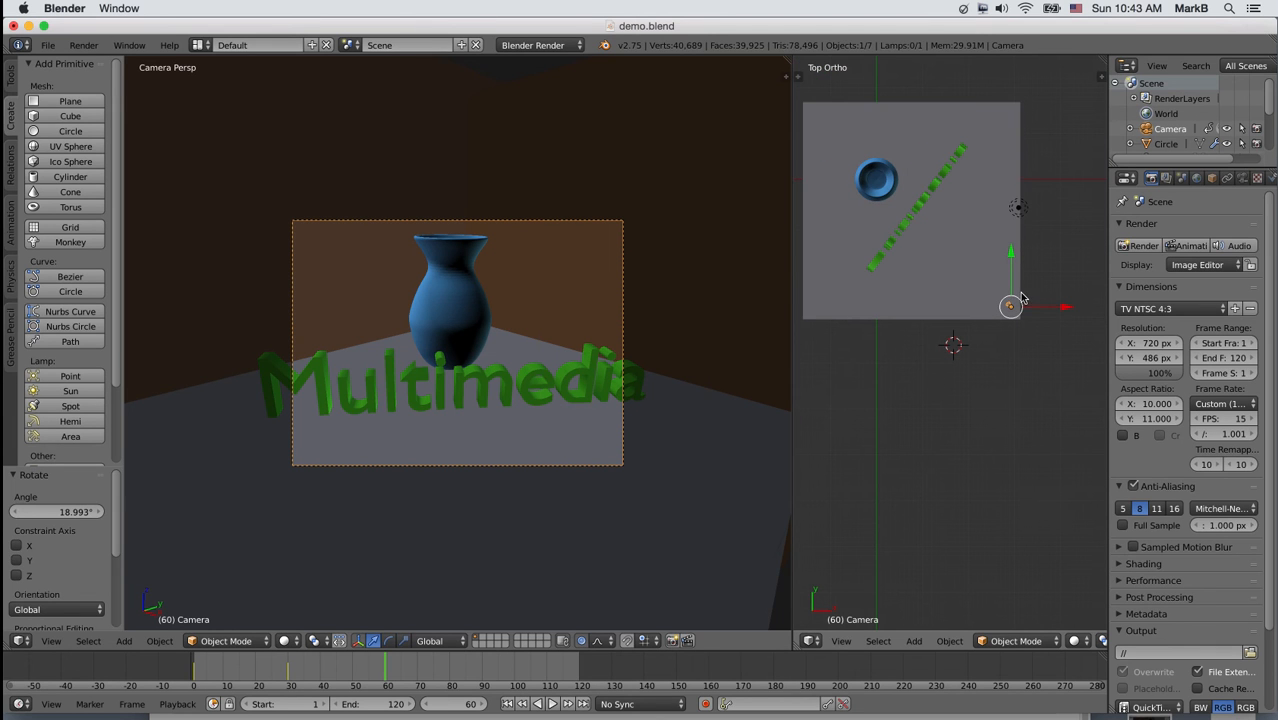
{"action": "left_click_drag", "start_coordinate": [1066, 310], "coordinate": [1089, 310]}
{"action": "left_click_drag", "start_coordinate": [1035, 257], "coordinate": [1061, 290]}
{"action": "left_click_drag", "start_coordinate": [1091, 342], "coordinate": [1099, 344]}
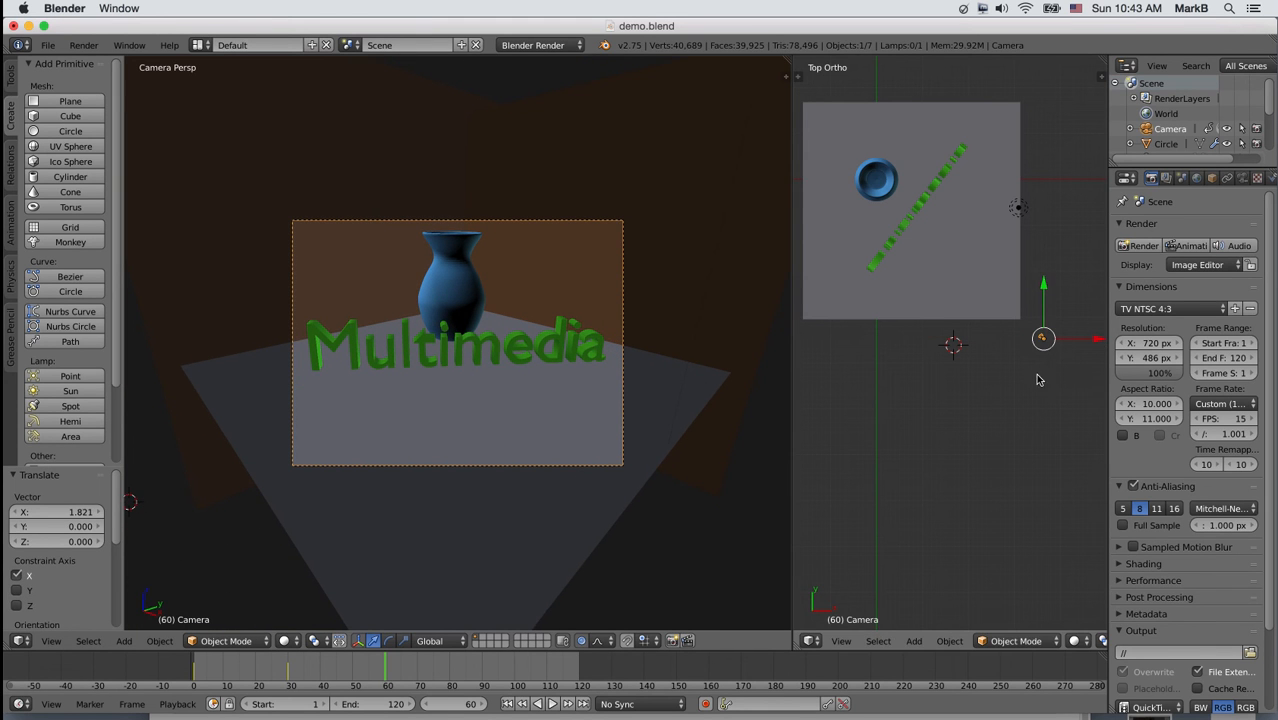
{"action": "middle_click_drag", "start_coordinate": [1016, 408], "coordinate": [1022, 339]}
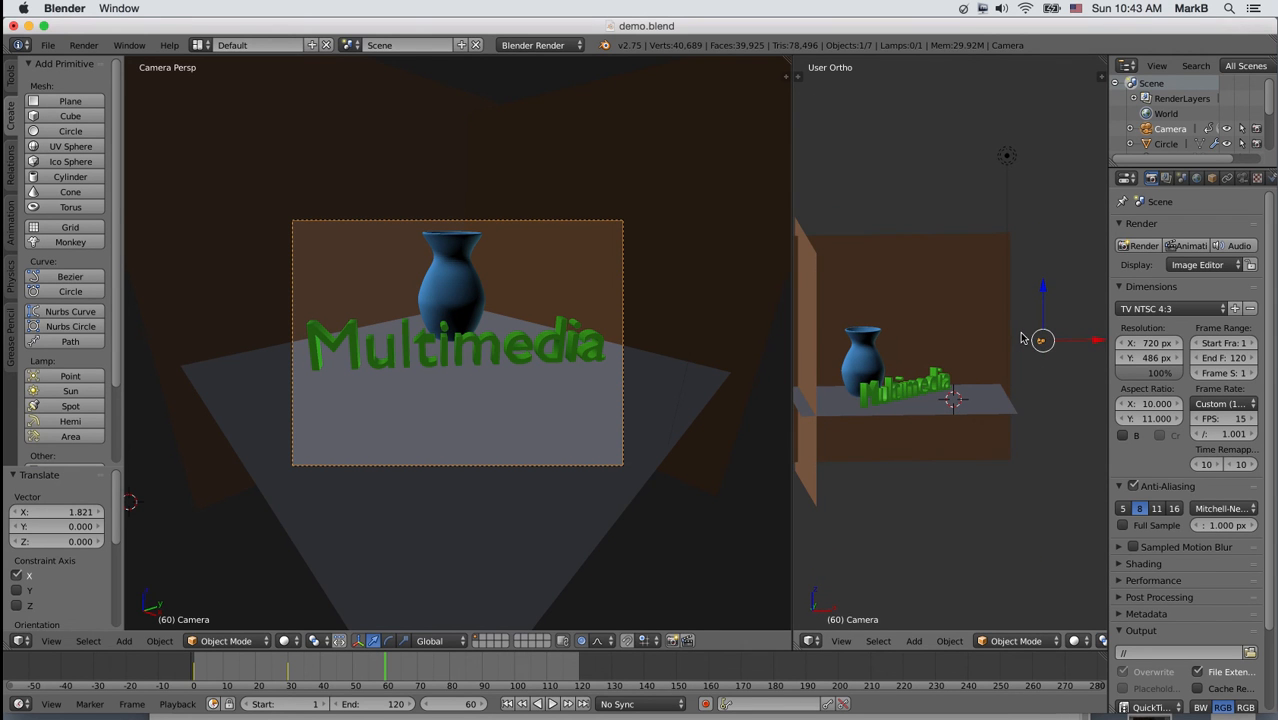
{"action": "mouse_move", "coordinate": [1045, 298]}
{"action": "left_mouse_down"}
{"action": "mouse_move", "coordinate": [1053, 251]}
{"action": "mouse_move", "coordinate": [1066, 285]}
{"action": "left_mouse_up"}
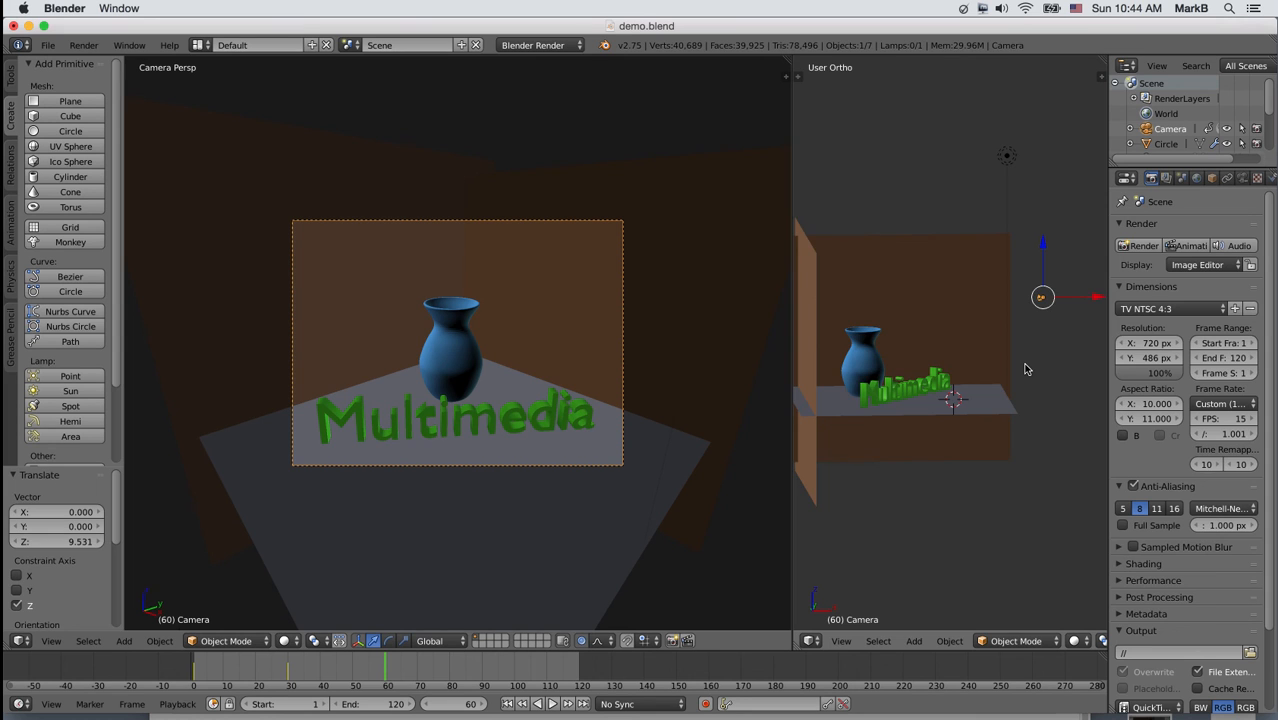
Rotate the camera about -6 degrees in the top view and move it about 5.5 units along Y to center the word
{"action": "key", "text": "KP_7"}
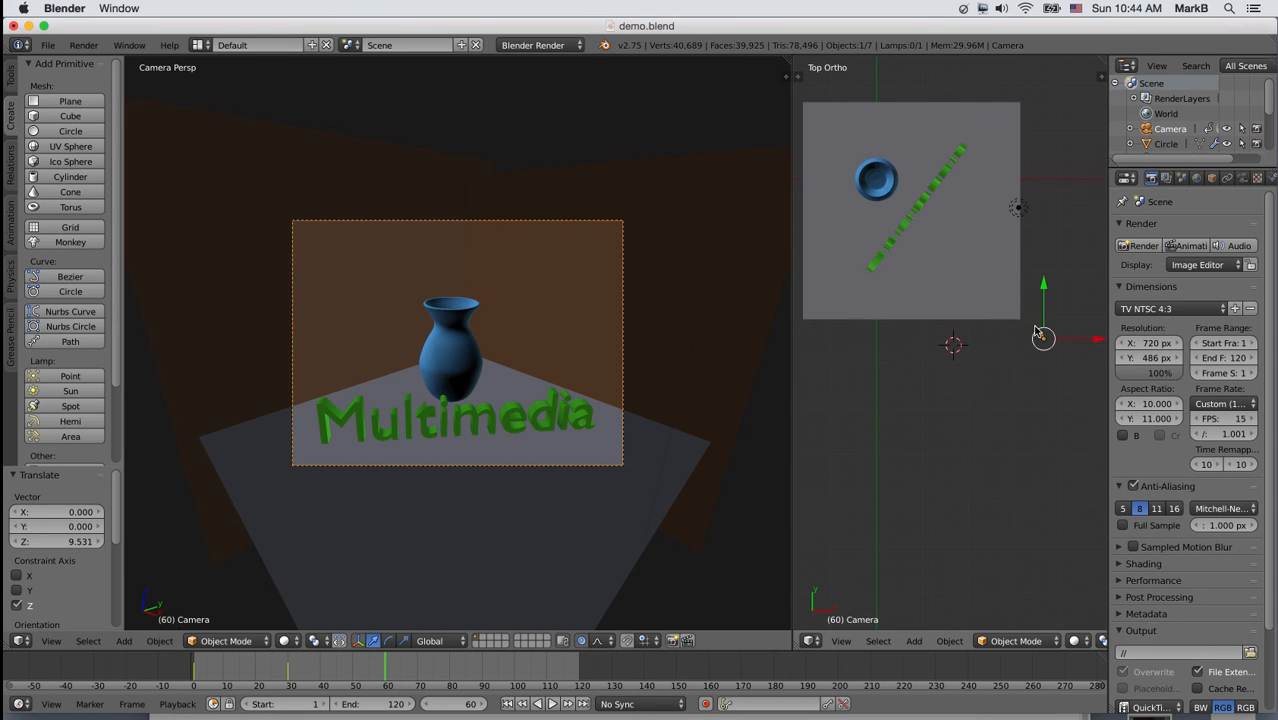
{"action": "key", "text": "r"}
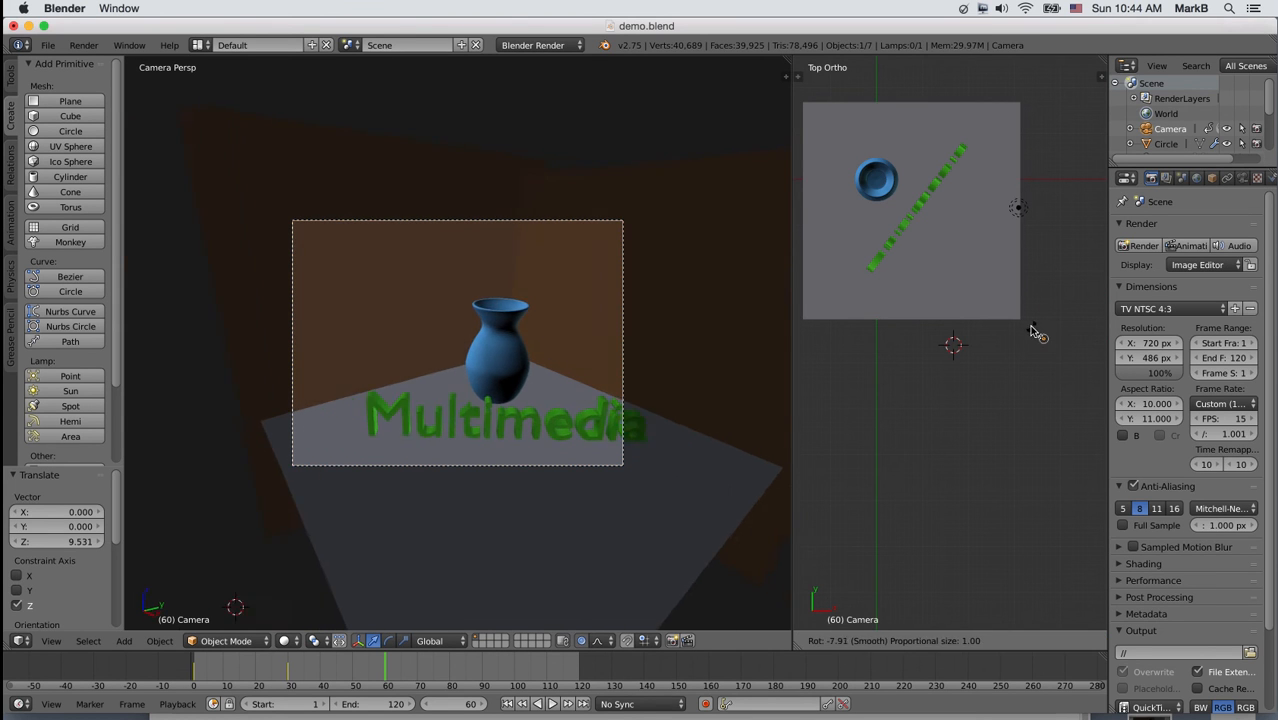
{"action": "left_click", "coordinate": [1036, 332]}
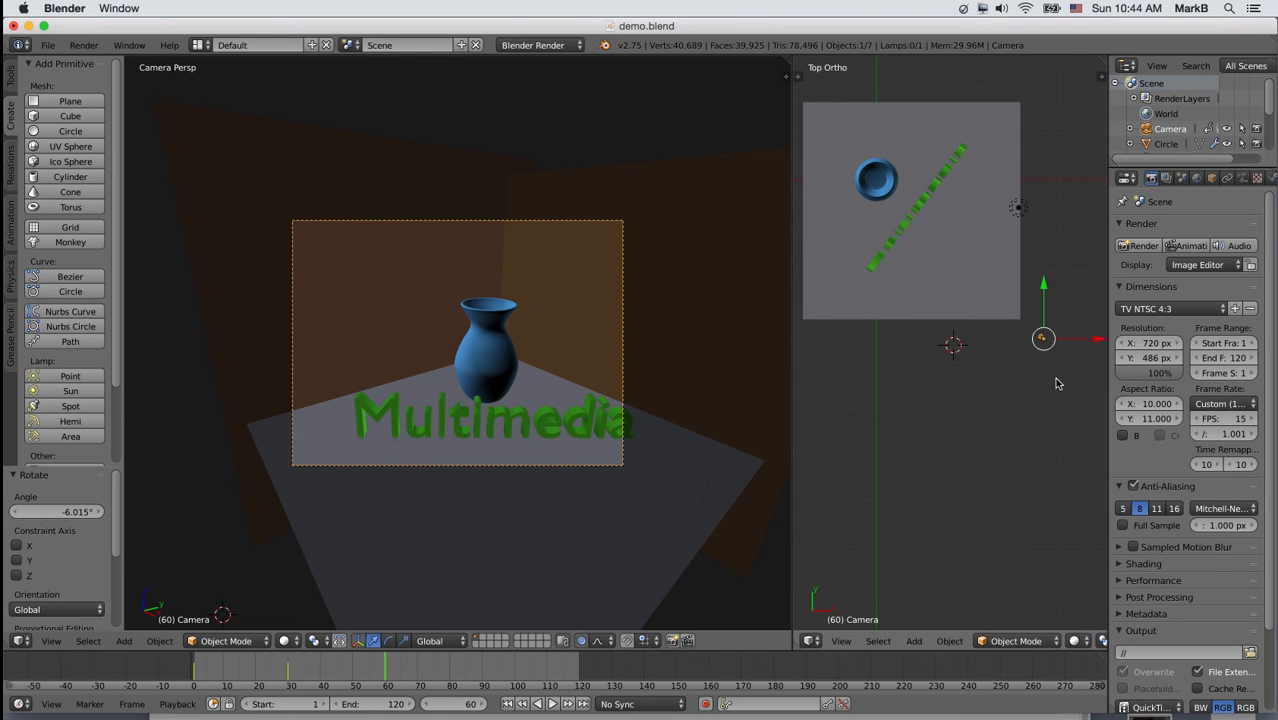
{"action": "key", "text": "g"}
{"action": "key", "text": "y"}
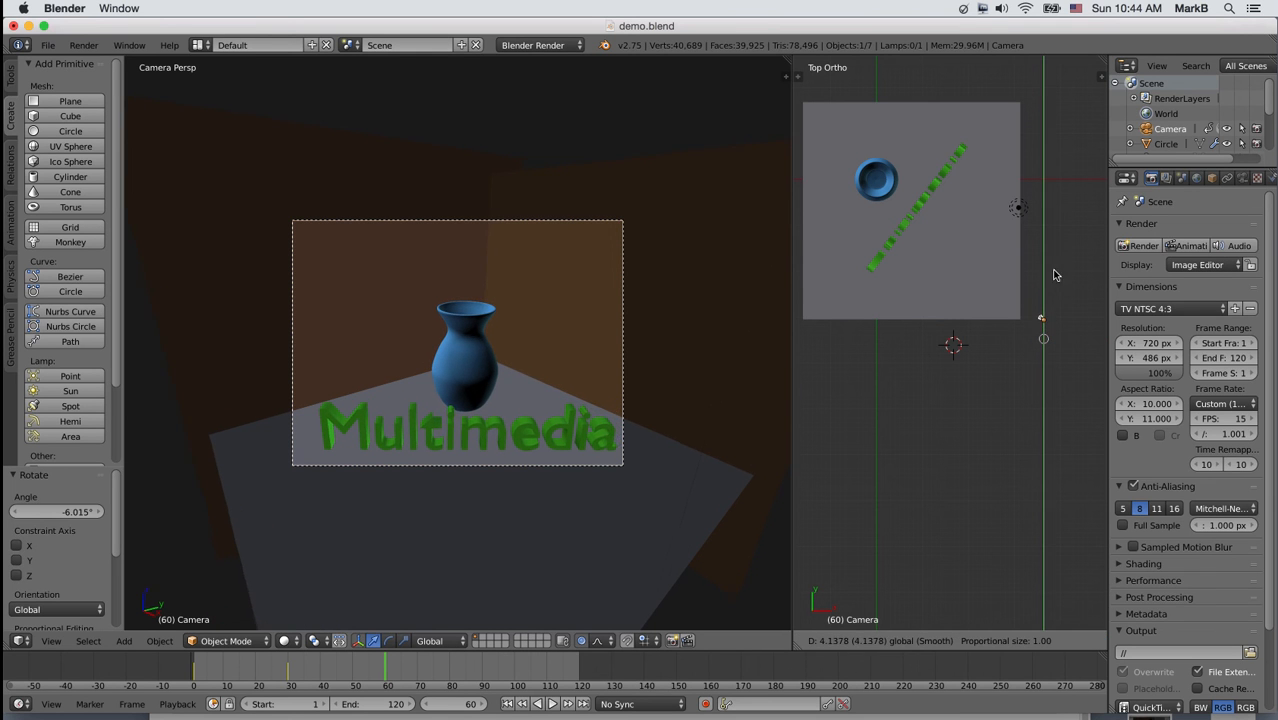
{"action": "left_click", "coordinate": [1057, 270]}
Tilt the camera about 8.1 degrees from a side view and insert a LocRot keyframe at frame 60
{"action": "middle_click_drag", "start_coordinate": [1007, 411], "coordinate": [907, 336]}
{"action": "scroll", "coordinate": [954, 356], "scroll_direction": "up", "scroll_amount": 8}
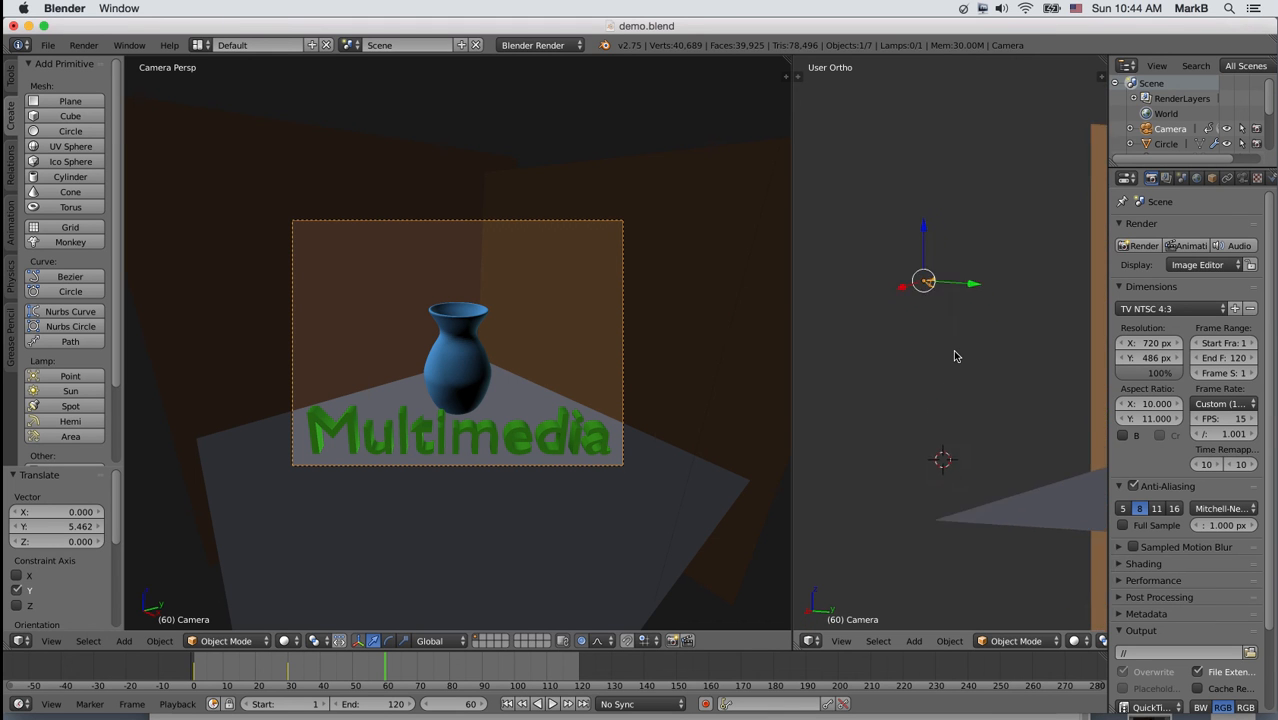
{"action": "middle_click_drag", "start_coordinate": [926, 327], "coordinate": [1012, 402], "text": "shift"}
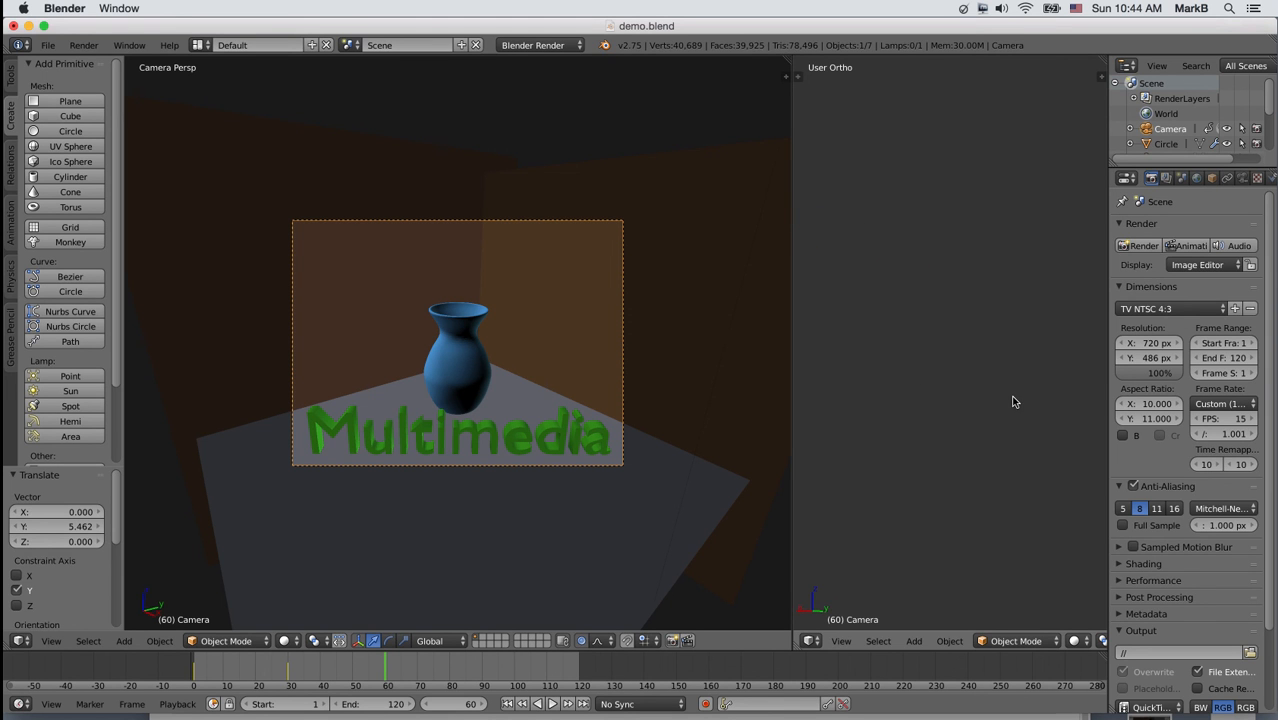
{"action": "middle_click_drag", "start_coordinate": [935, 373], "coordinate": [933, 372]}
{"action": "key", "text": "r"}
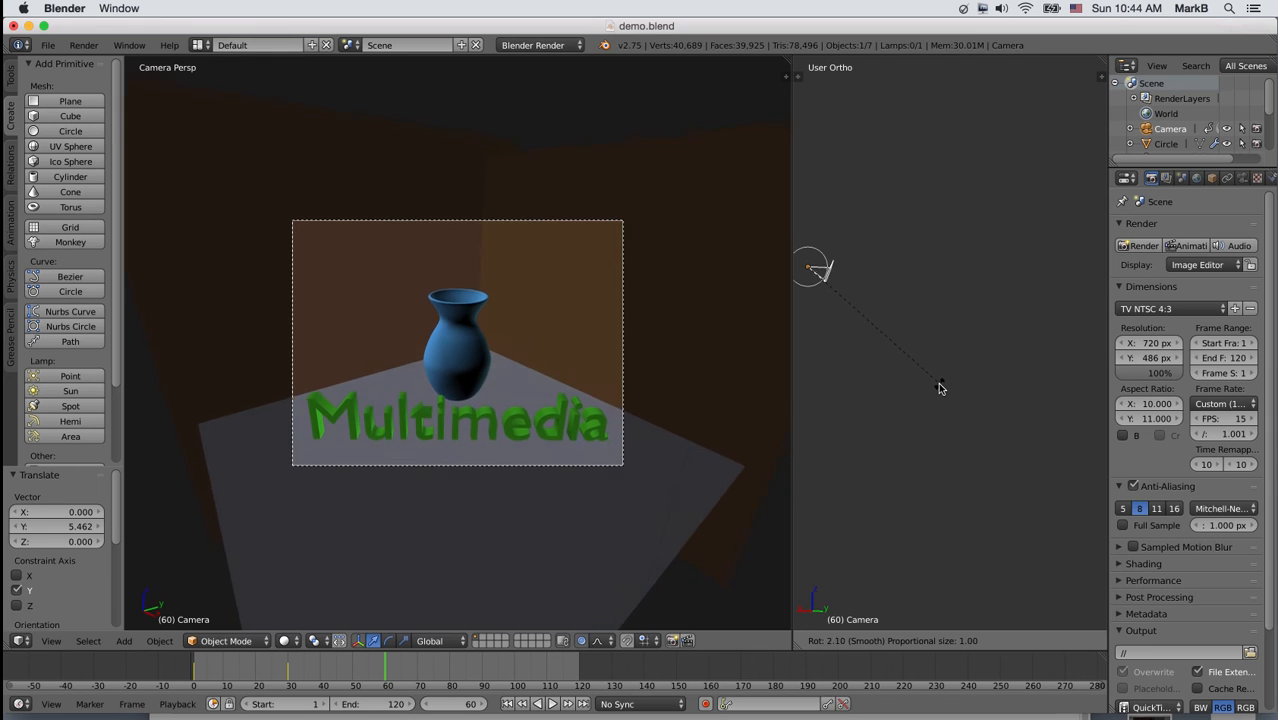
{"action": "left_click", "coordinate": [940, 414]}
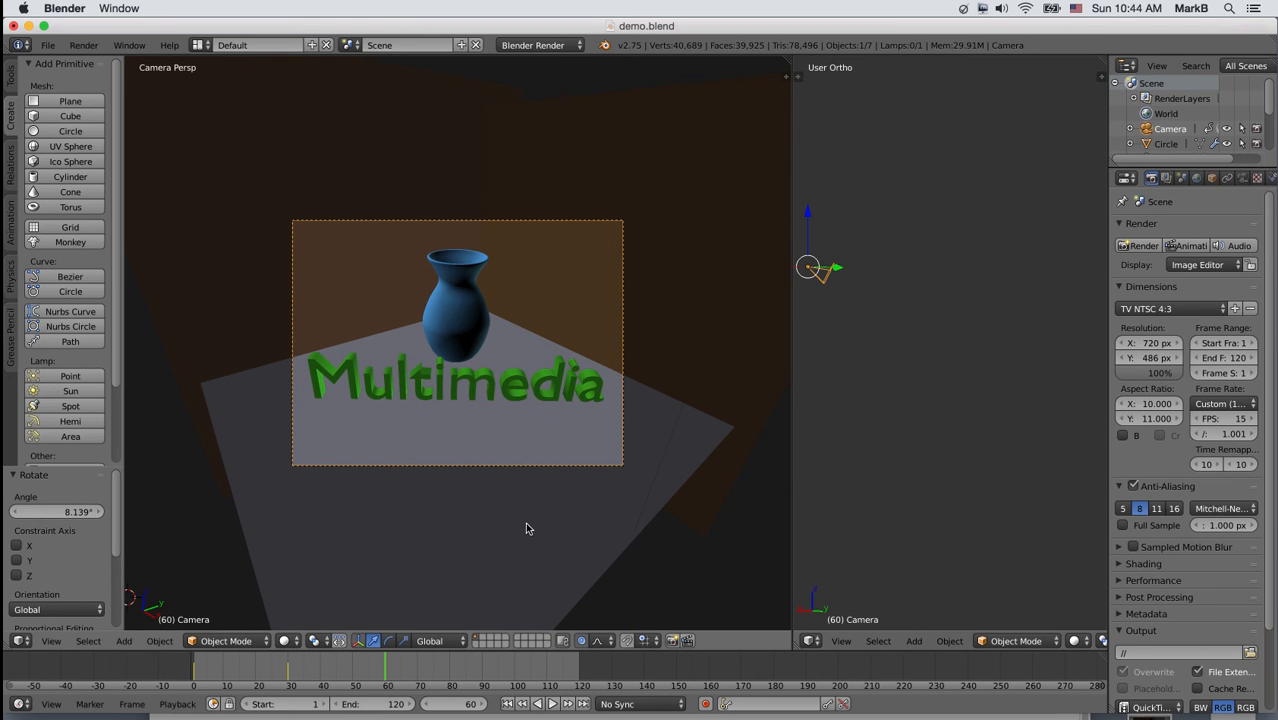
{"action": "key", "text": "i"}
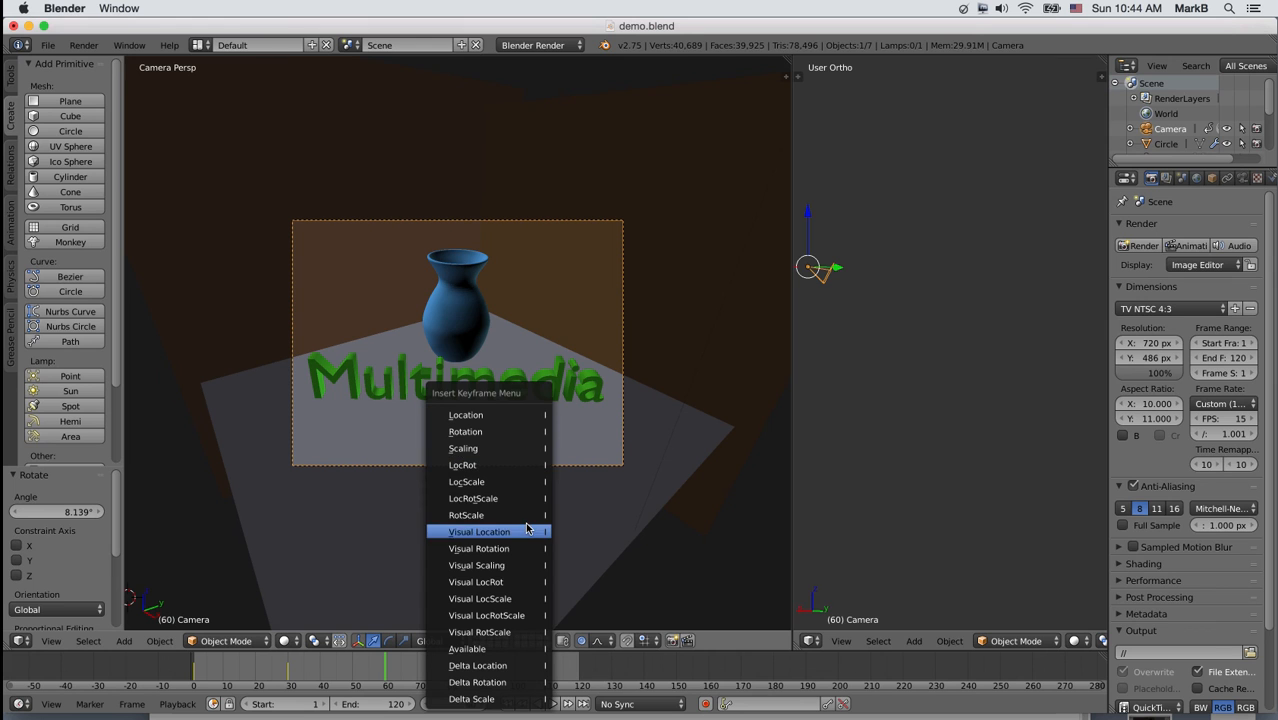
{"action": "left_click", "coordinate": [528, 470]}
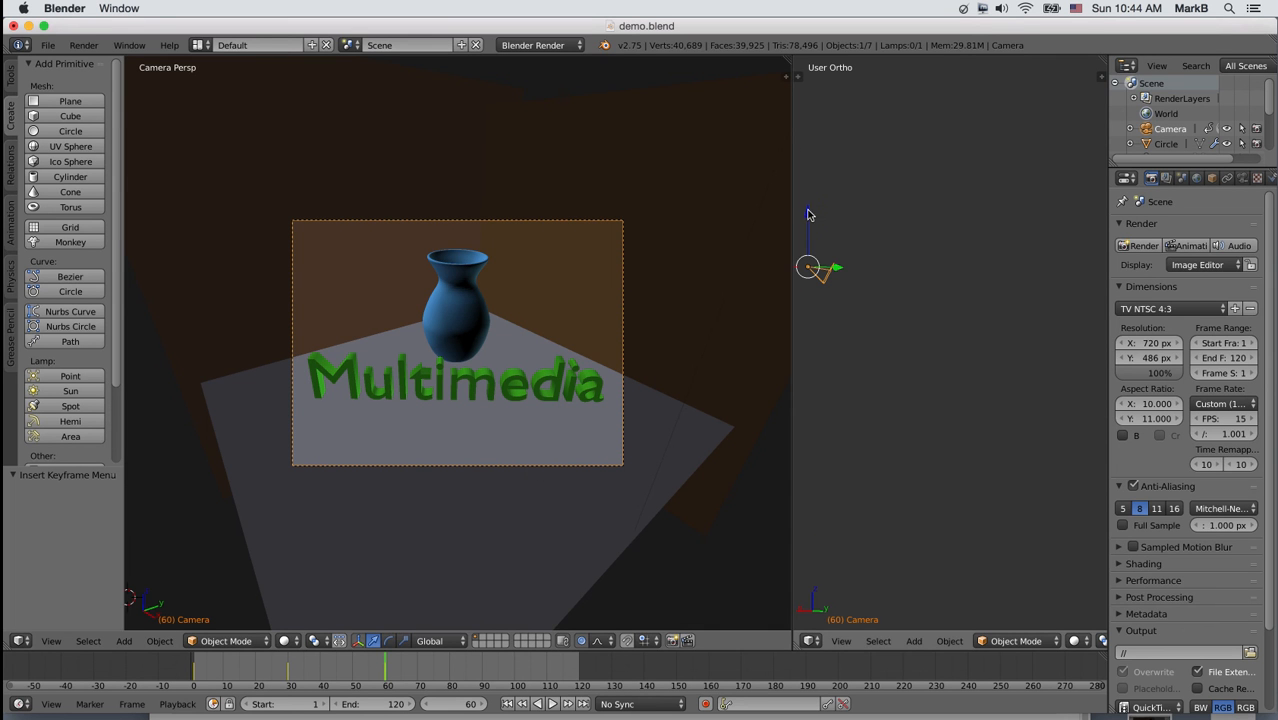
Lower the camera about 19.1 units along Z and rotate it about -22.9 degrees from the side view
{"action": "left_click_drag", "start_coordinate": [808, 214], "coordinate": [801, 590]}
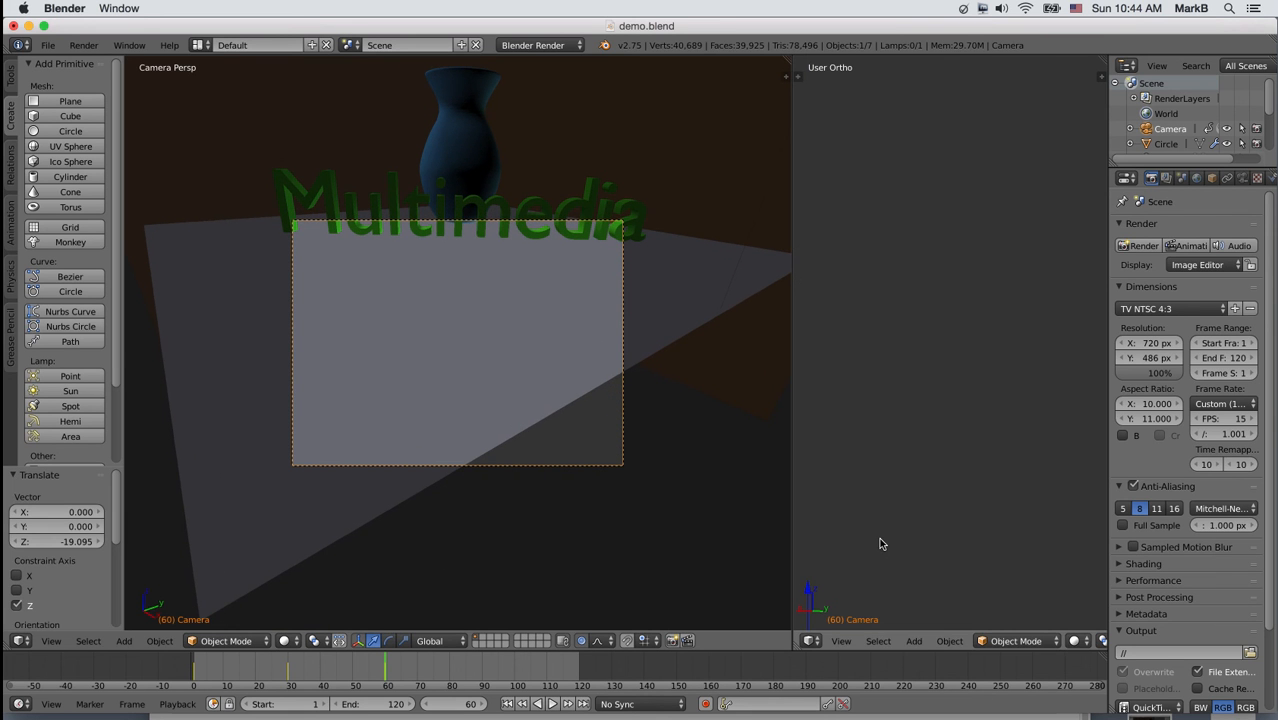
{"action": "key", "text": "r"}
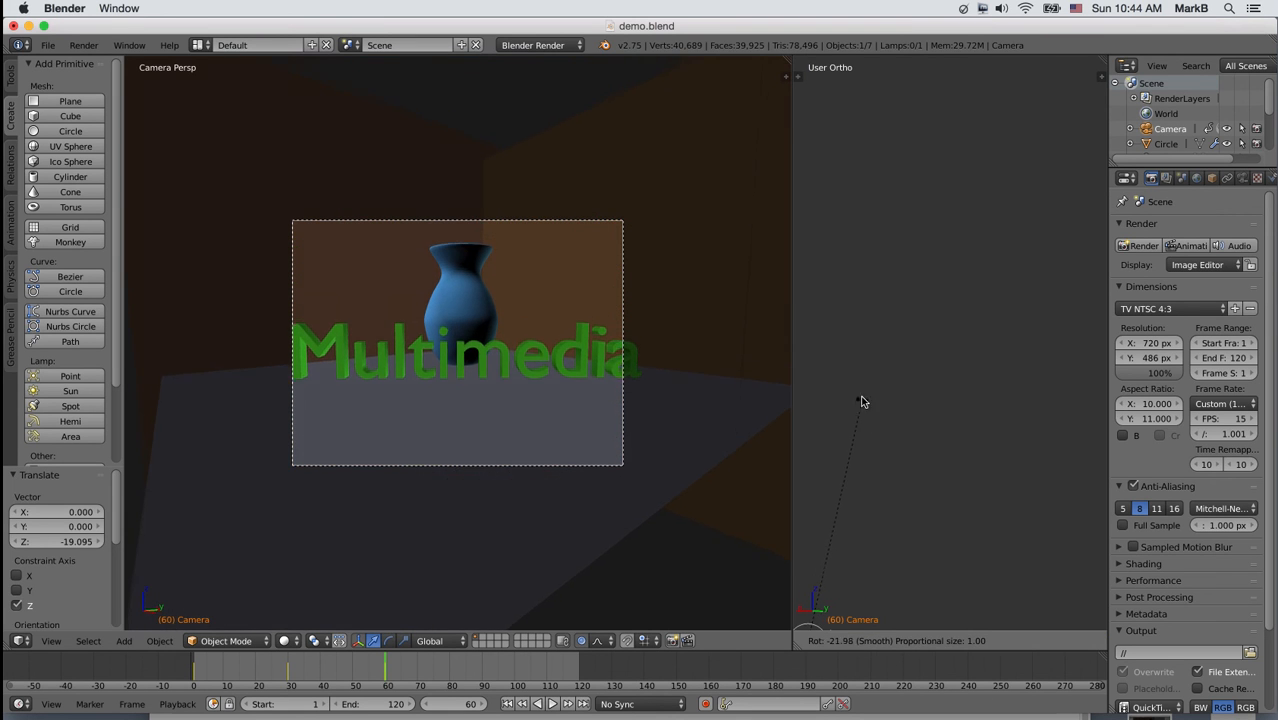
{"action": "left_click", "coordinate": [859, 387]}
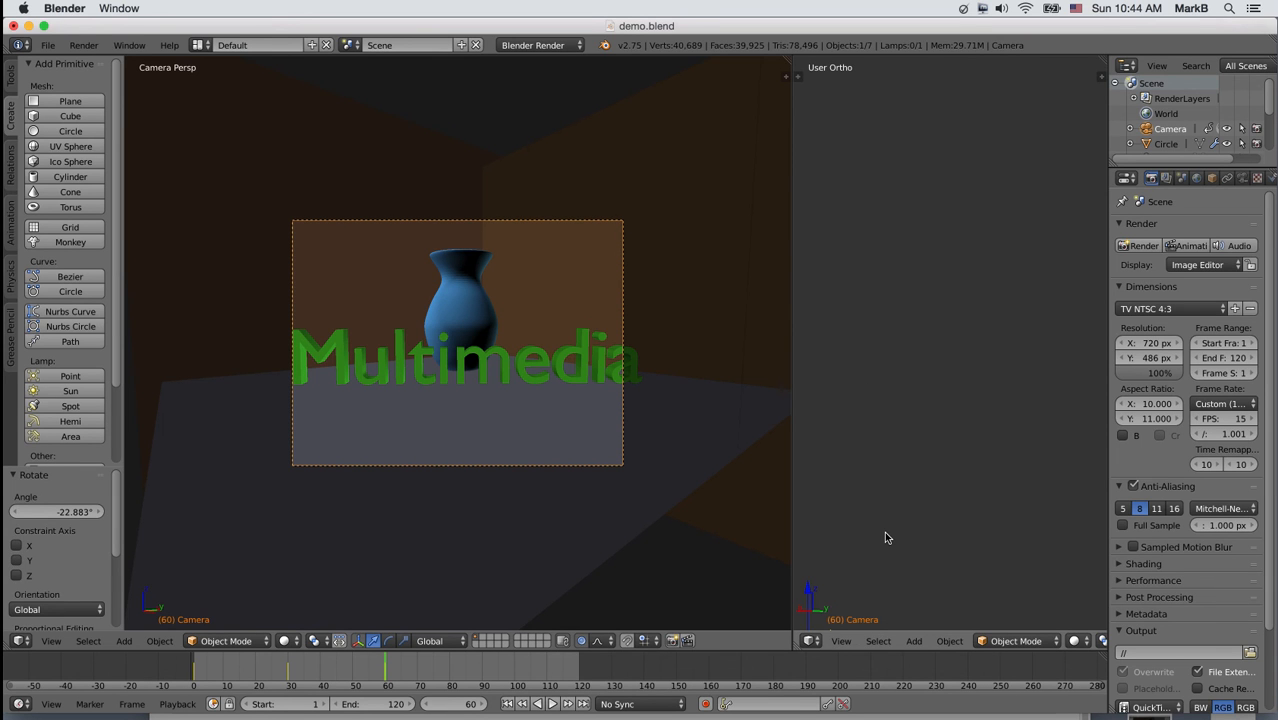
Move the camera about -4.8 units along Y and 3.5 units along X to fit the whole word in frame
{"action": "middle_click_drag", "start_coordinate": [884, 526], "coordinate": [928, 231], "text": "shift"}
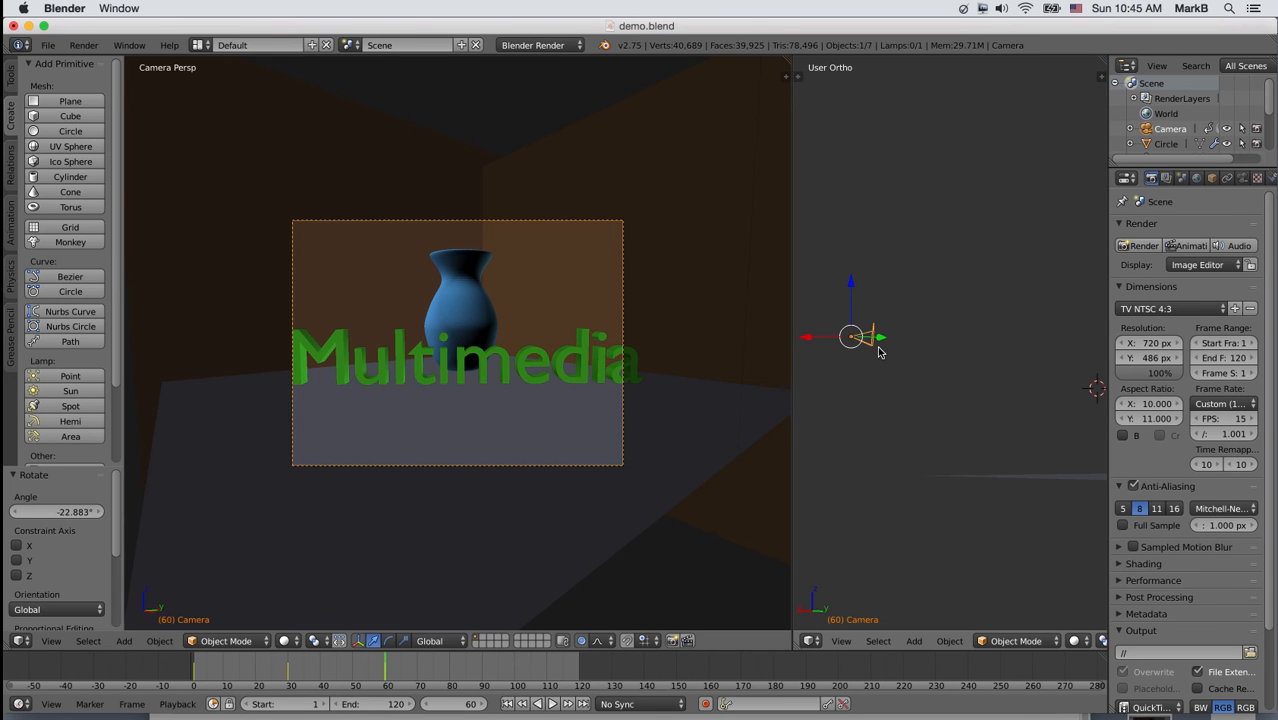
{"action": "key", "text": "KP_7"}
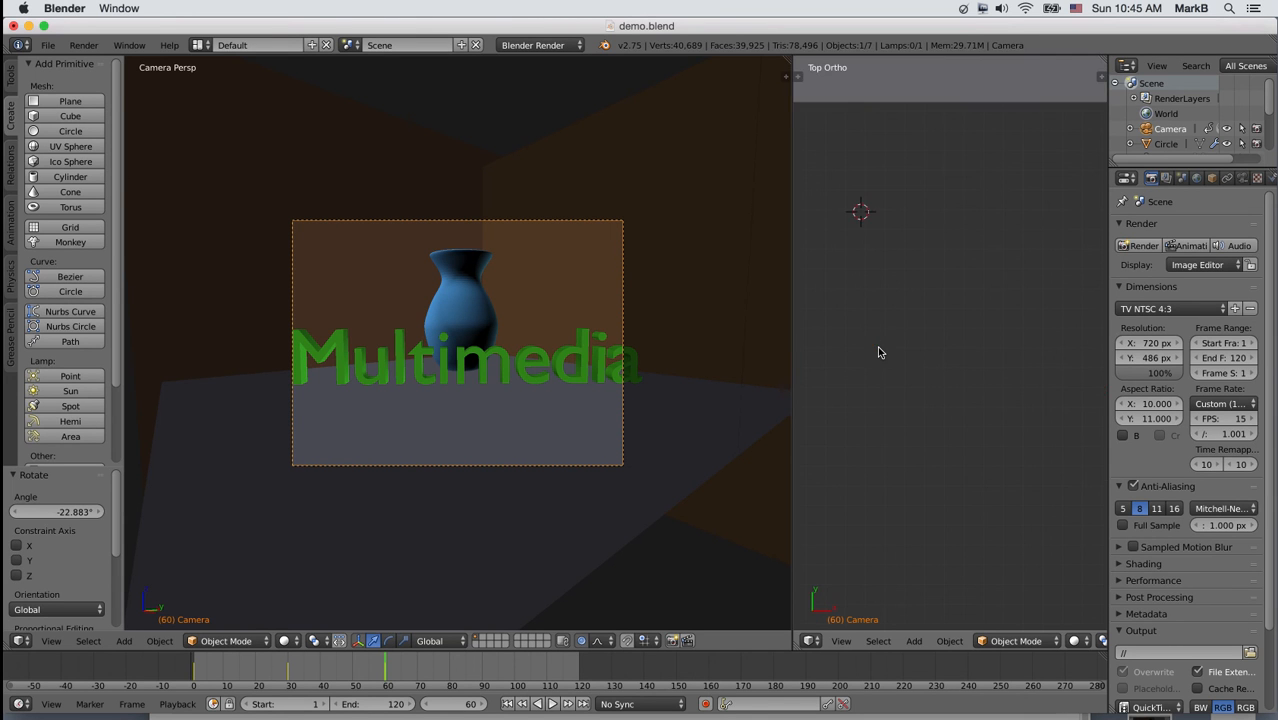
{"action": "scroll", "coordinate": [890, 354], "scroll_direction": "up", "scroll_amount": 2}
{"action": "scroll", "coordinate": [893, 354], "scroll_direction": "down", "scroll_amount": 4}
{"action": "scroll", "coordinate": [893, 353], "scroll_direction": "down", "scroll_amount": 3}
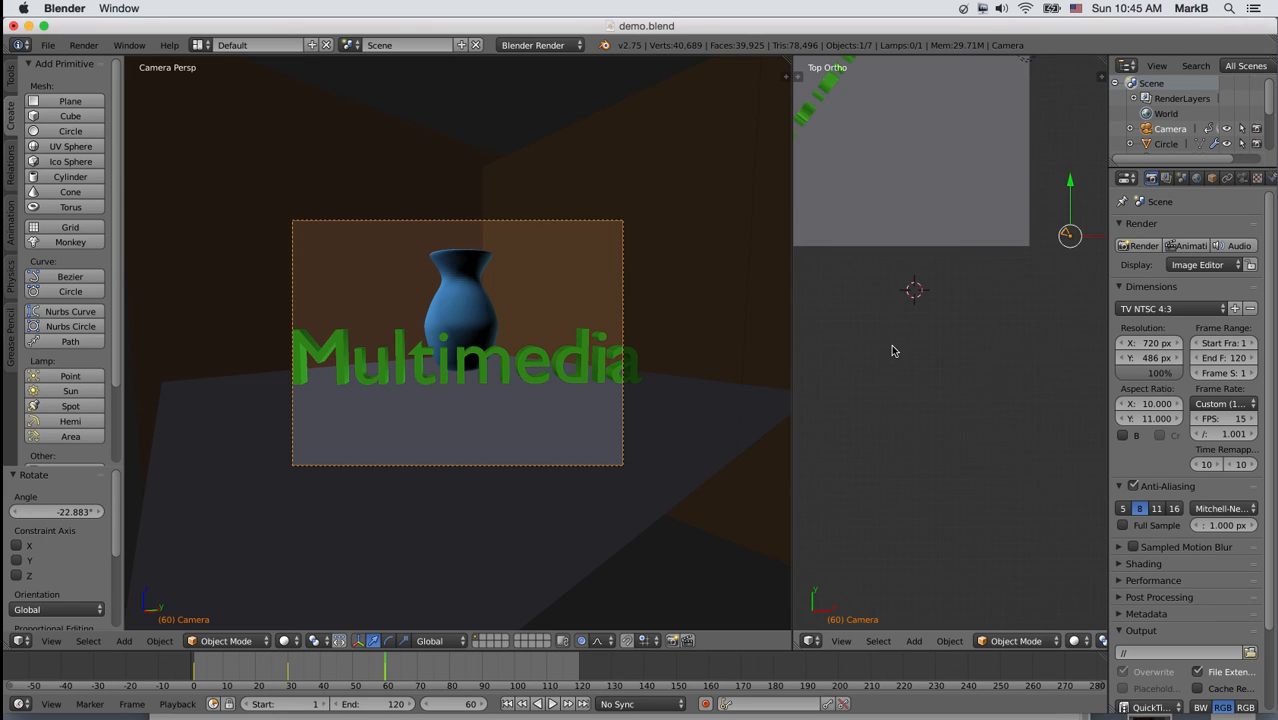
{"action": "scroll", "coordinate": [893, 351], "scroll_direction": "down", "scroll_amount": 3}
{"action": "mouse_move", "coordinate": [1061, 287]}
{"action": "left_mouse_down"}
{"action": "mouse_move", "coordinate": [1096, 285]}
{"action": "mouse_move", "coordinate": [1071, 283]}
{"action": "left_mouse_up"}
{"action": "left_click_drag", "start_coordinate": [1036, 238], "coordinate": [1037, 259]}
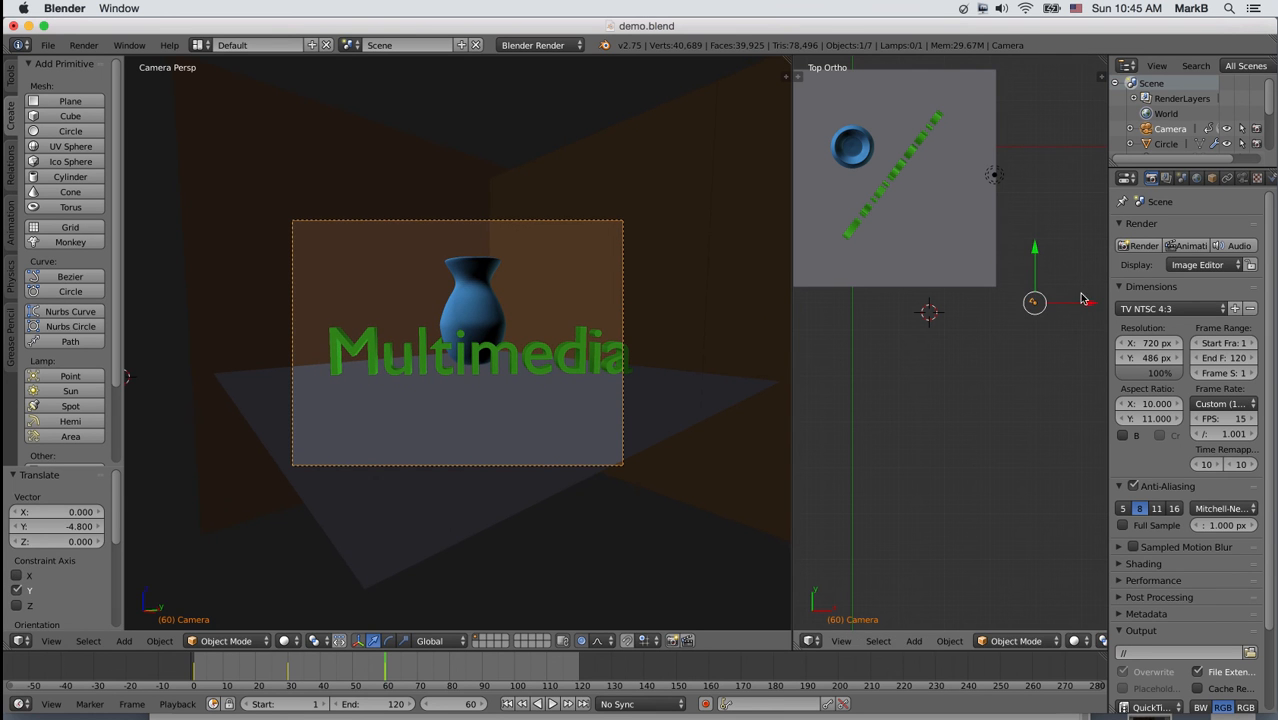
{"action": "left_click_drag", "start_coordinate": [1088, 304], "coordinate": [1104, 306]}
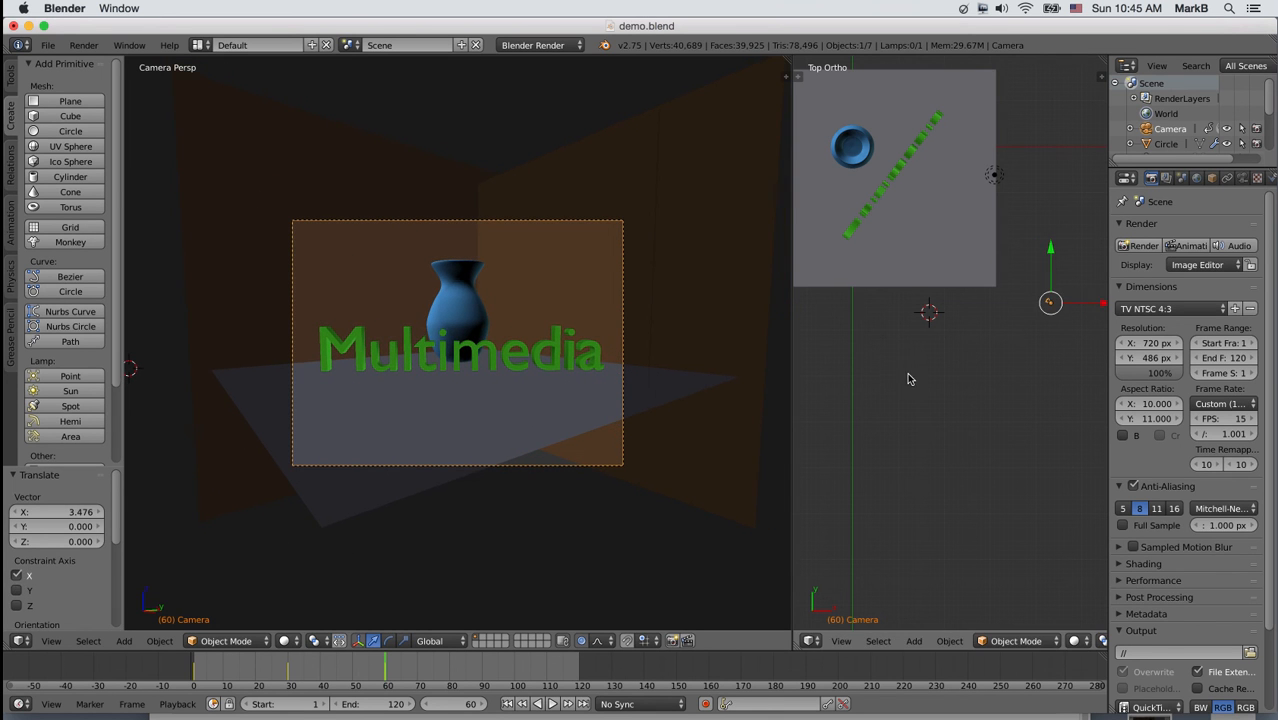
Go to frame 90 on the timeline
{"action": "left_click", "coordinate": [482, 669]}
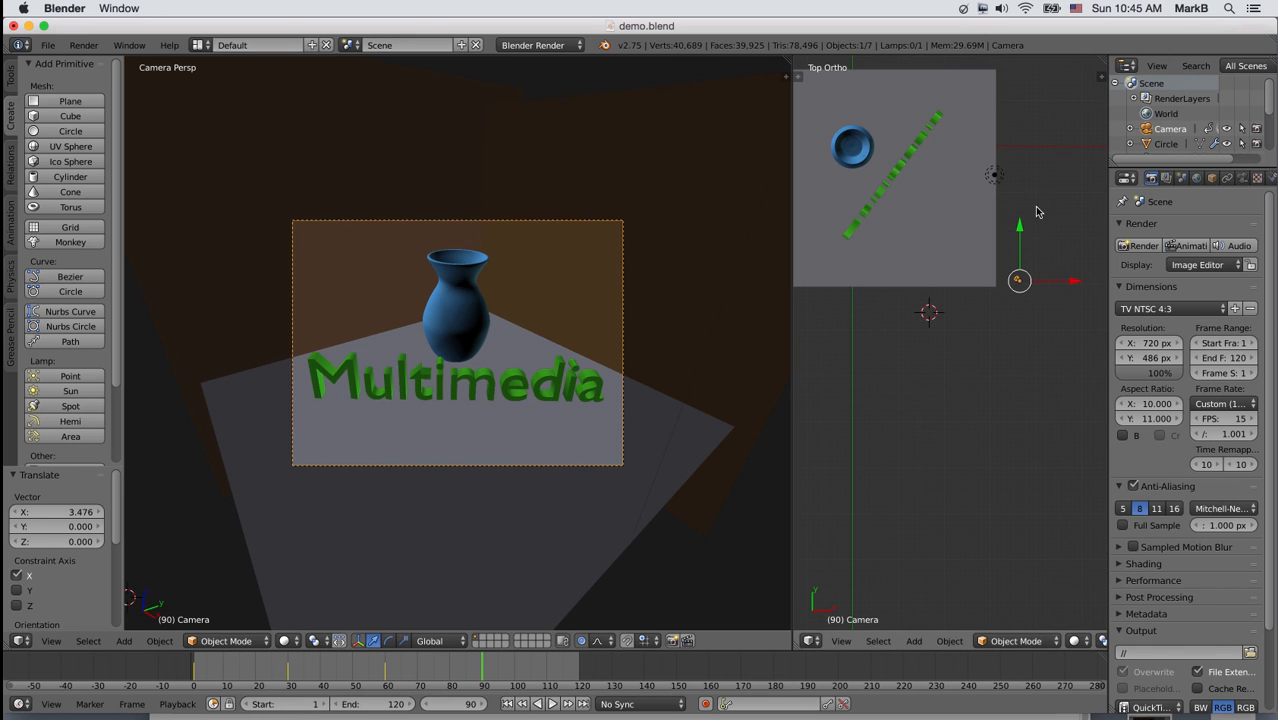
{"action": "key", "text": "g"}
{"action": "key", "text": "y"}
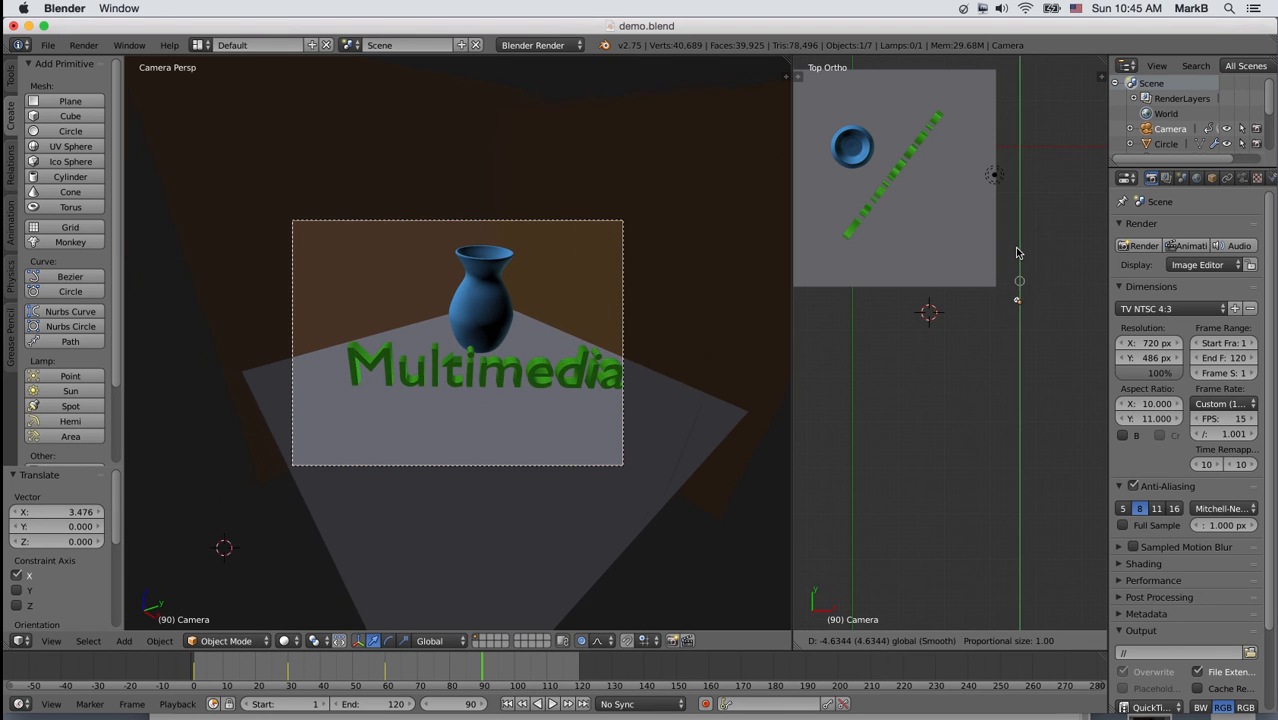
{"action": "left_click", "coordinate": [1020, 242]}
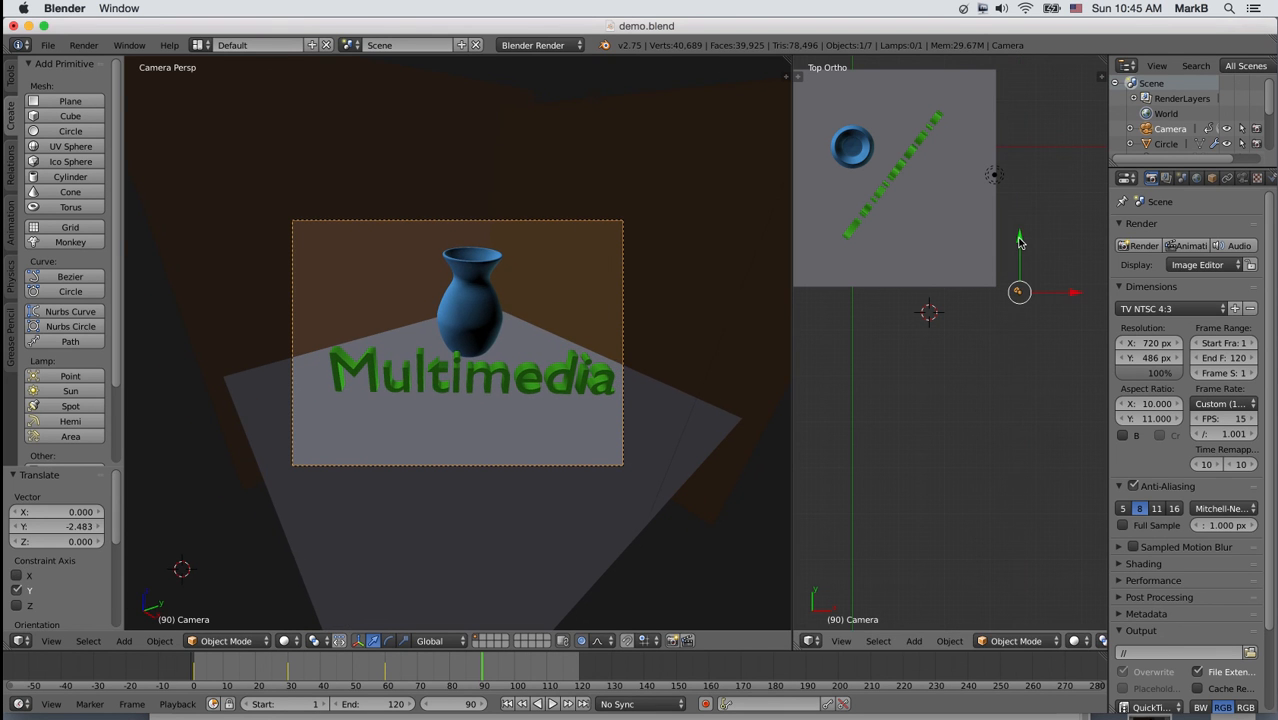
{"action": "key", "text": "ctrl+z"}
Lower the camera about 23.7 units along Z at frame 90
{"action": "middle_click_drag", "start_coordinate": [1033, 366], "coordinate": [1019, 240]}
{"action": "key", "text": "g"}
{"action": "key", "text": "z"}
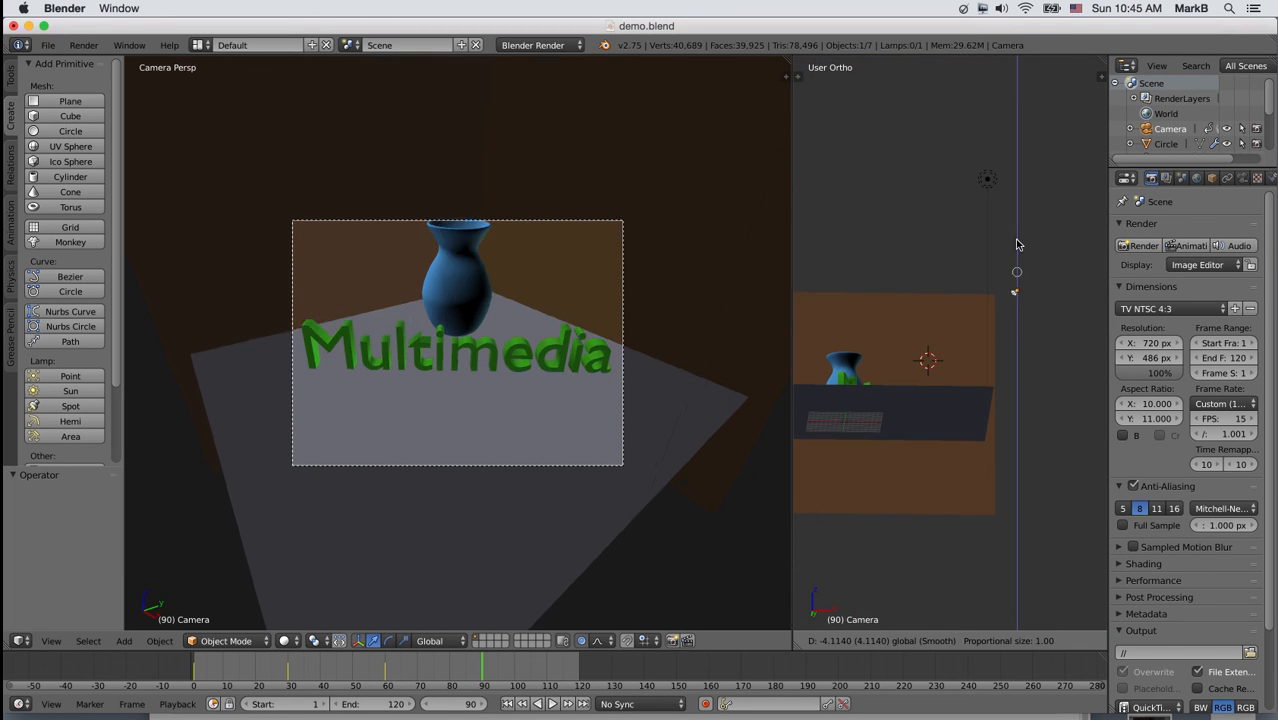
{"action": "left_click", "coordinate": [1018, 330]}
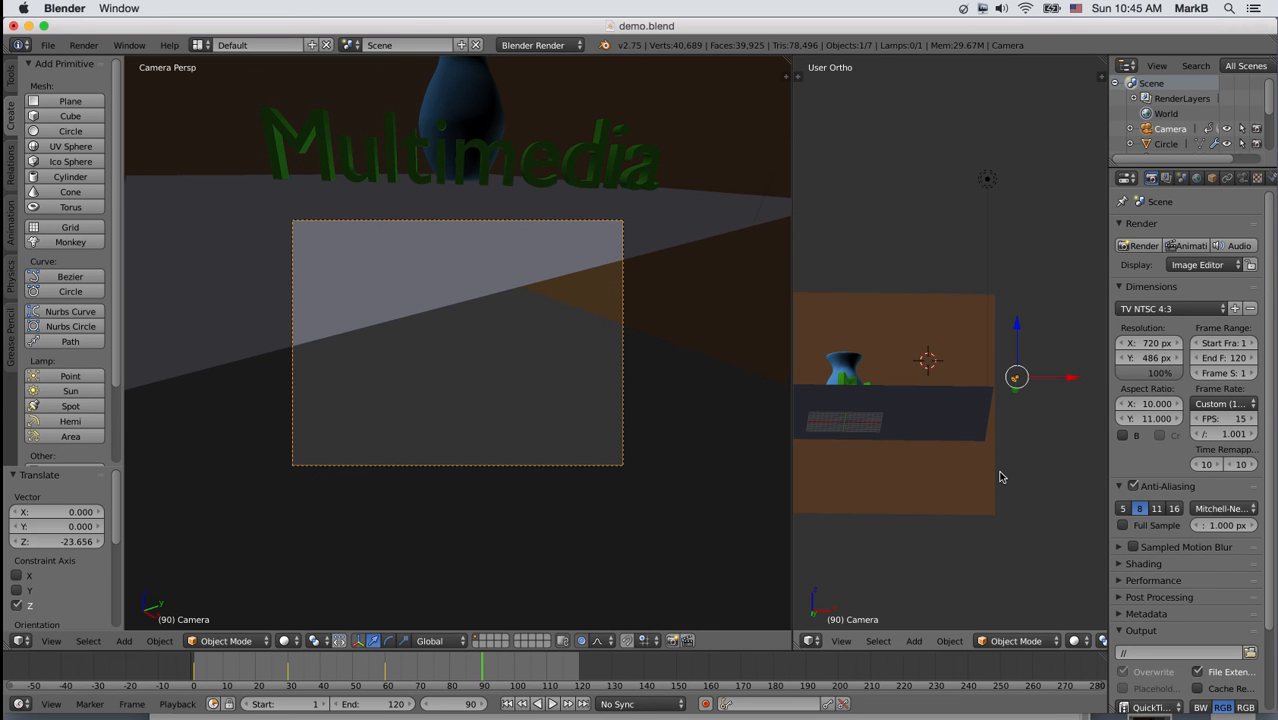
Rotate the camera about -29.5 degrees from a side view and shift it about 1.7 units on X and 2.5 on Y
{"action": "middle_click_drag", "start_coordinate": [997, 477], "coordinate": [884, 512]}
{"action": "middle_click_drag", "start_coordinate": [855, 577], "coordinate": [927, 390]}
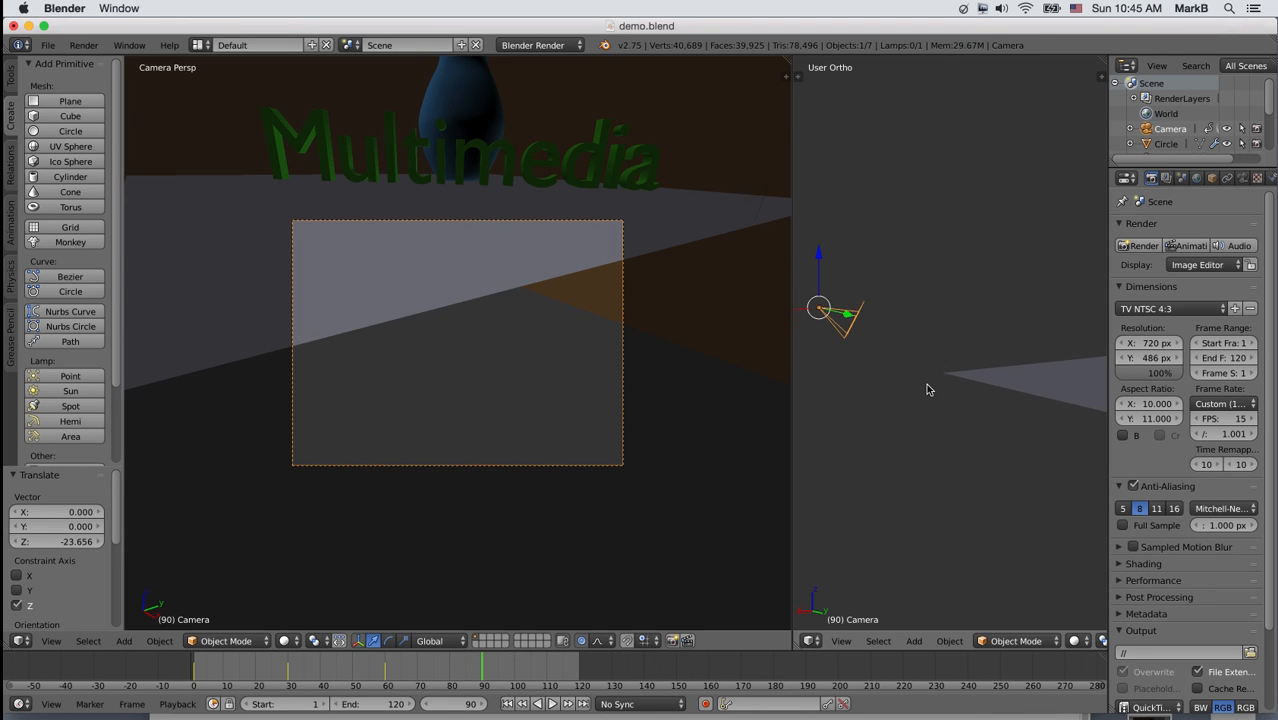
{"action": "key", "text": "r"}
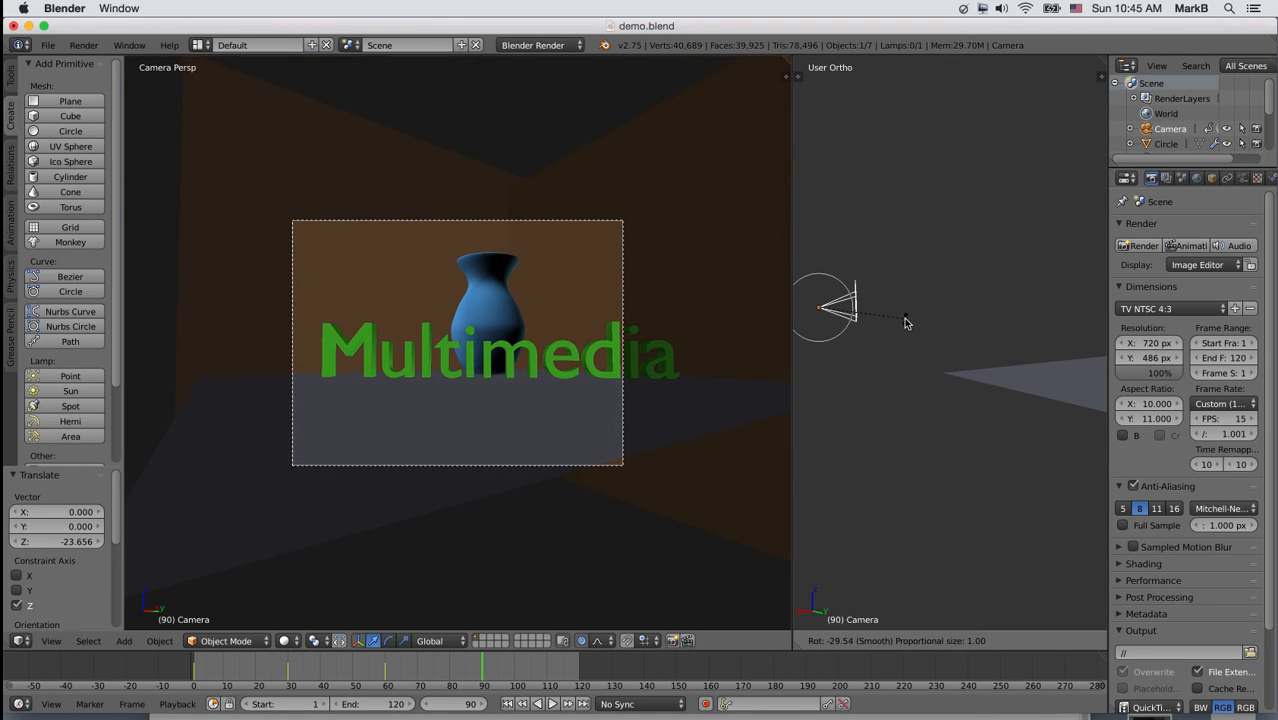
{"action": "left_click", "coordinate": [905, 322]}
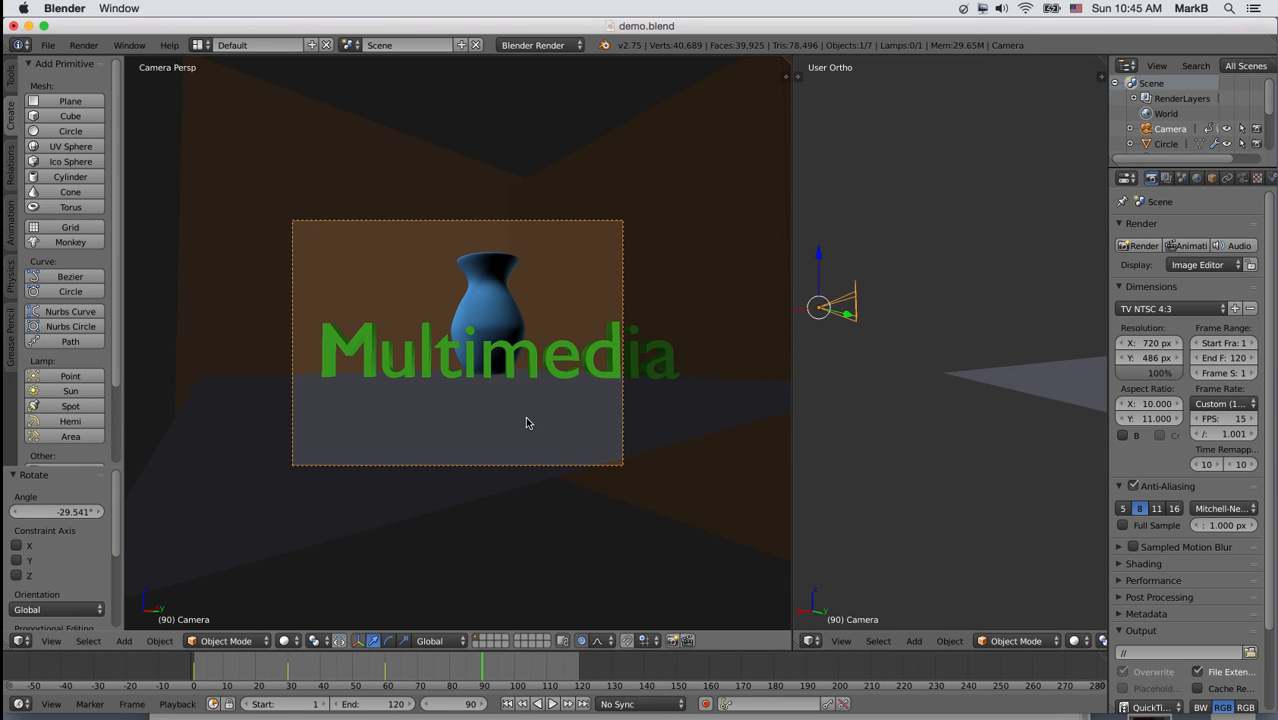
{"action": "key", "text": "g"}
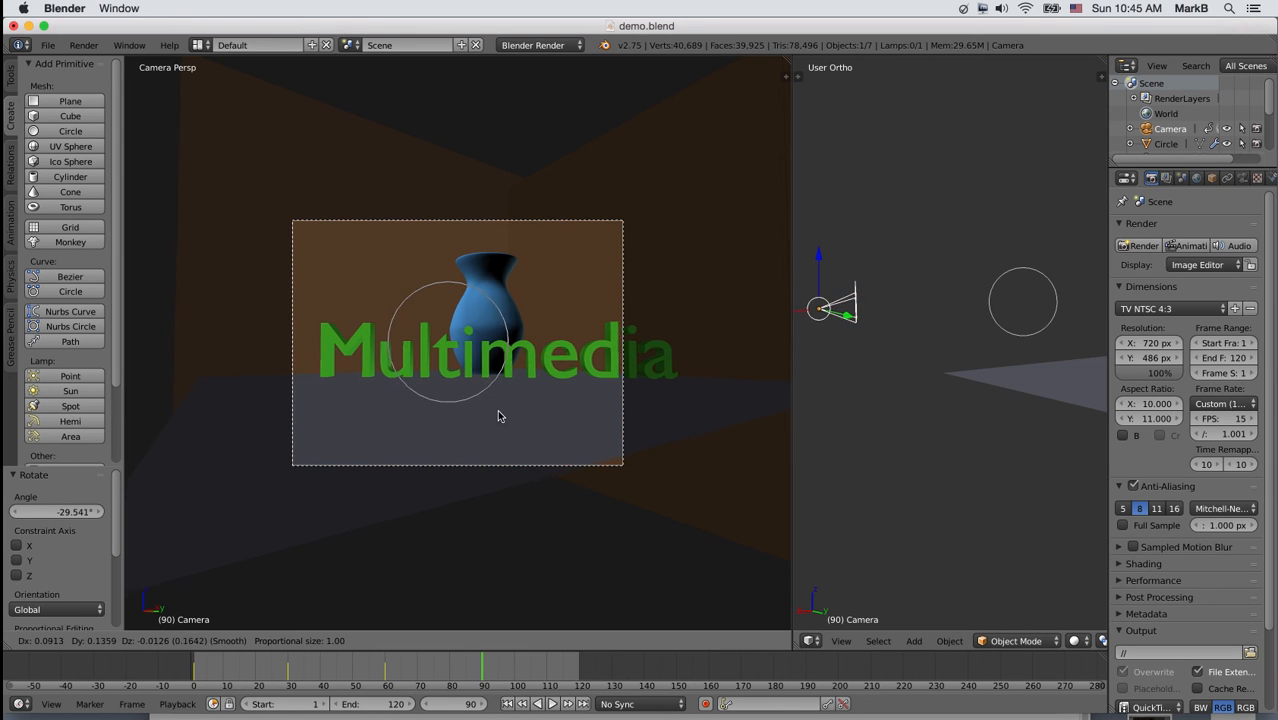
{"action": "left_click", "coordinate": [675, 411]}
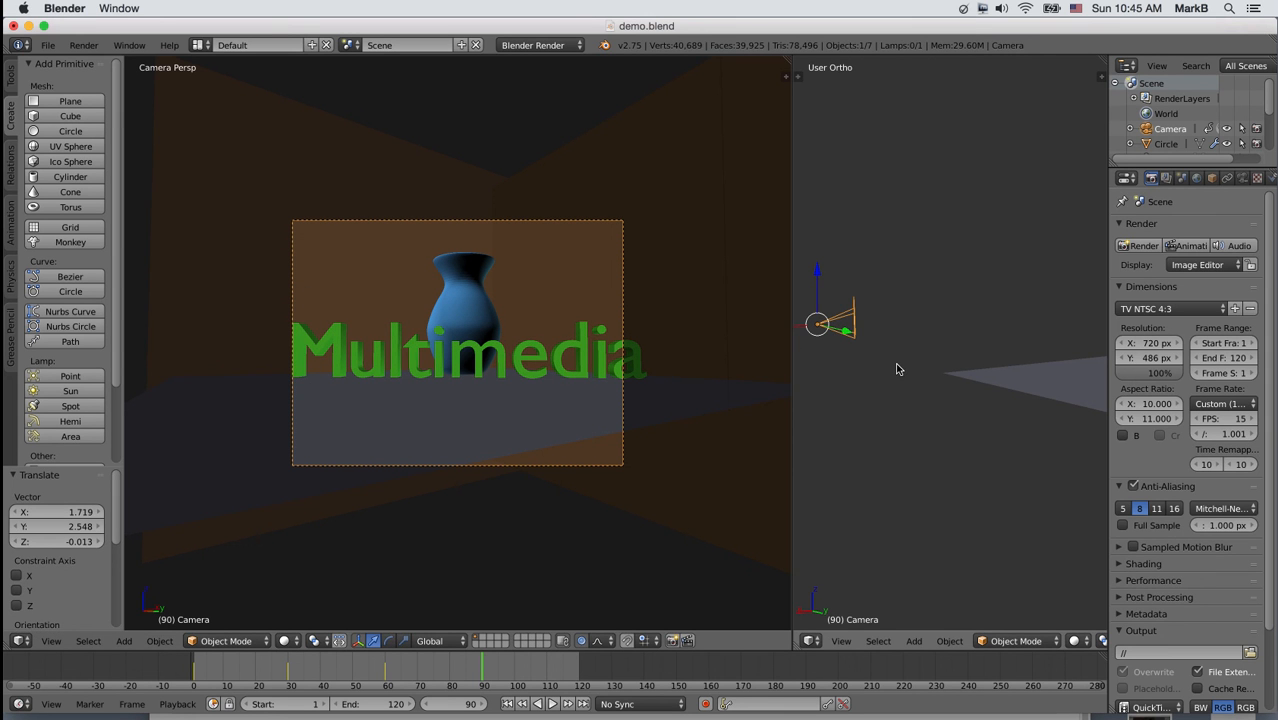
Move the camera about -6.6 units along Y and 8.9 along X to fit the whole word, and insert a LocRot keyframe at frame 90
{"action": "key", "text": "KP_7"}
{"action": "scroll", "coordinate": [899, 387], "scroll_direction": "down", "scroll_amount": 5}
{"action": "scroll", "coordinate": [900, 325], "scroll_direction": "down", "scroll_amount": 3}
{"action": "key", "text": "g"}
{"action": "key", "text": "y"}
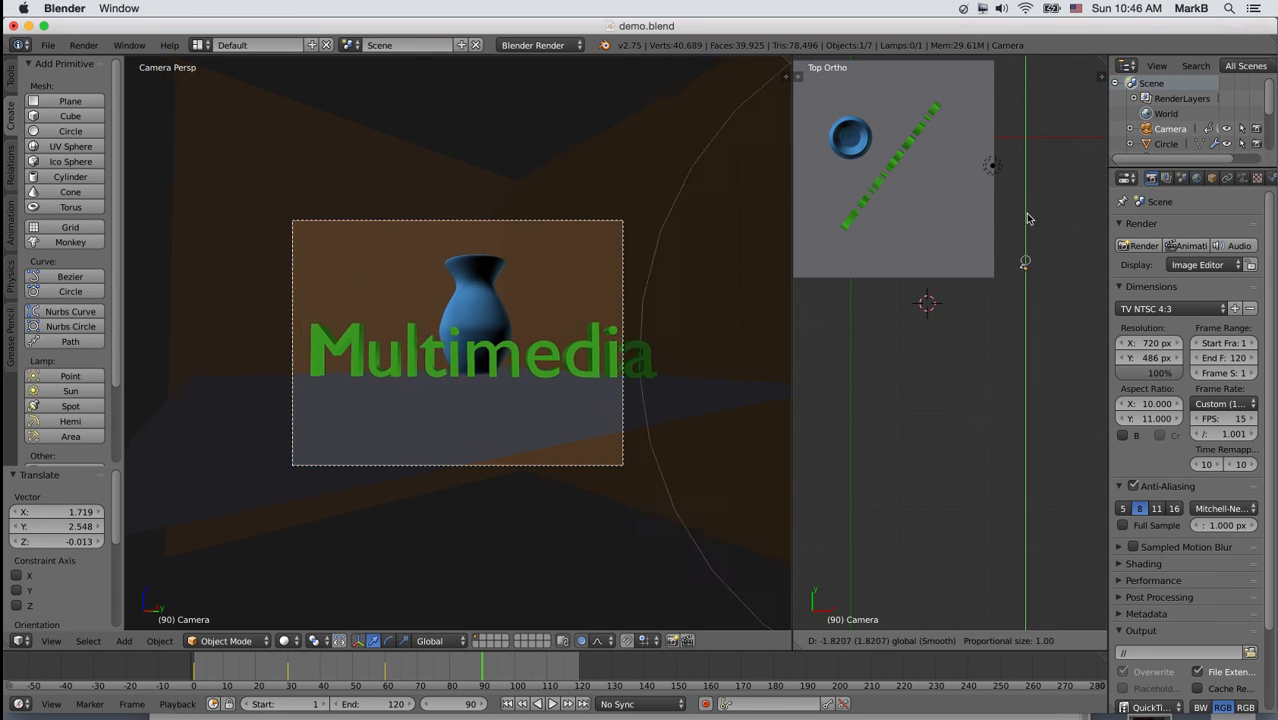
{"action": "left_click", "coordinate": [1079, 292]}
{"action": "key", "text": "g"}
{"action": "key", "text": "x"}
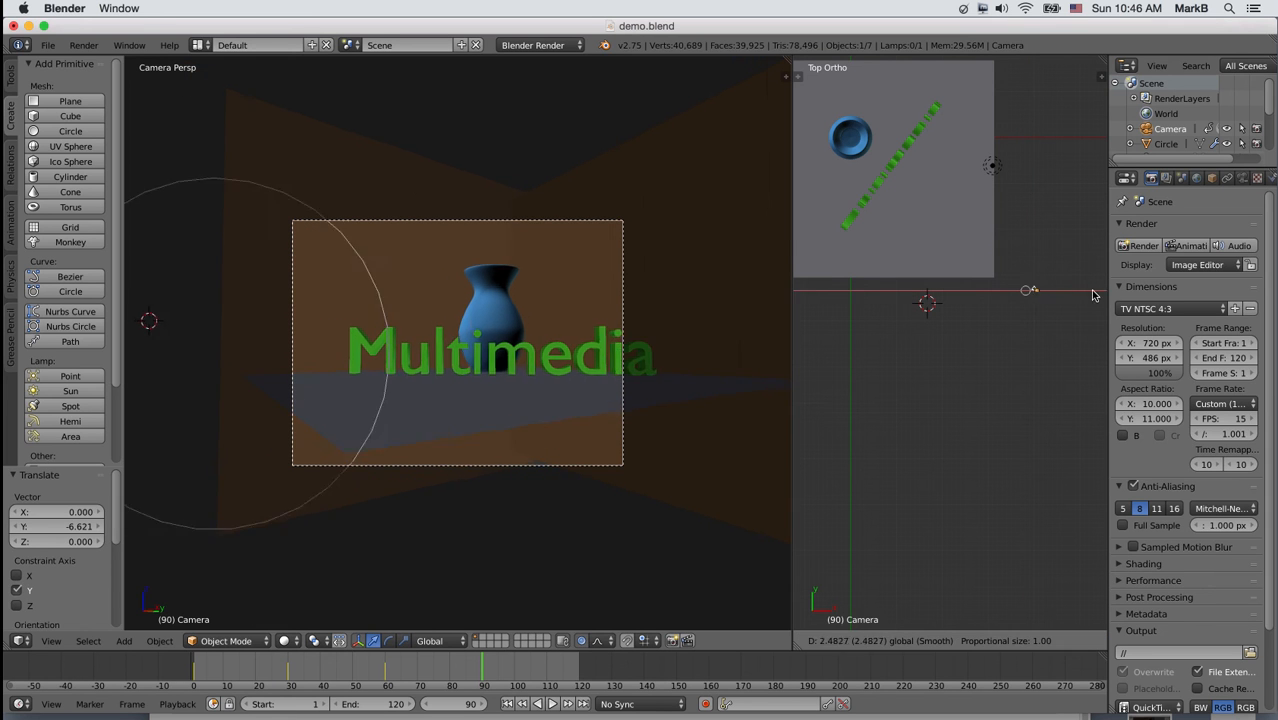
{"action": "left_click", "coordinate": [807, 291]}
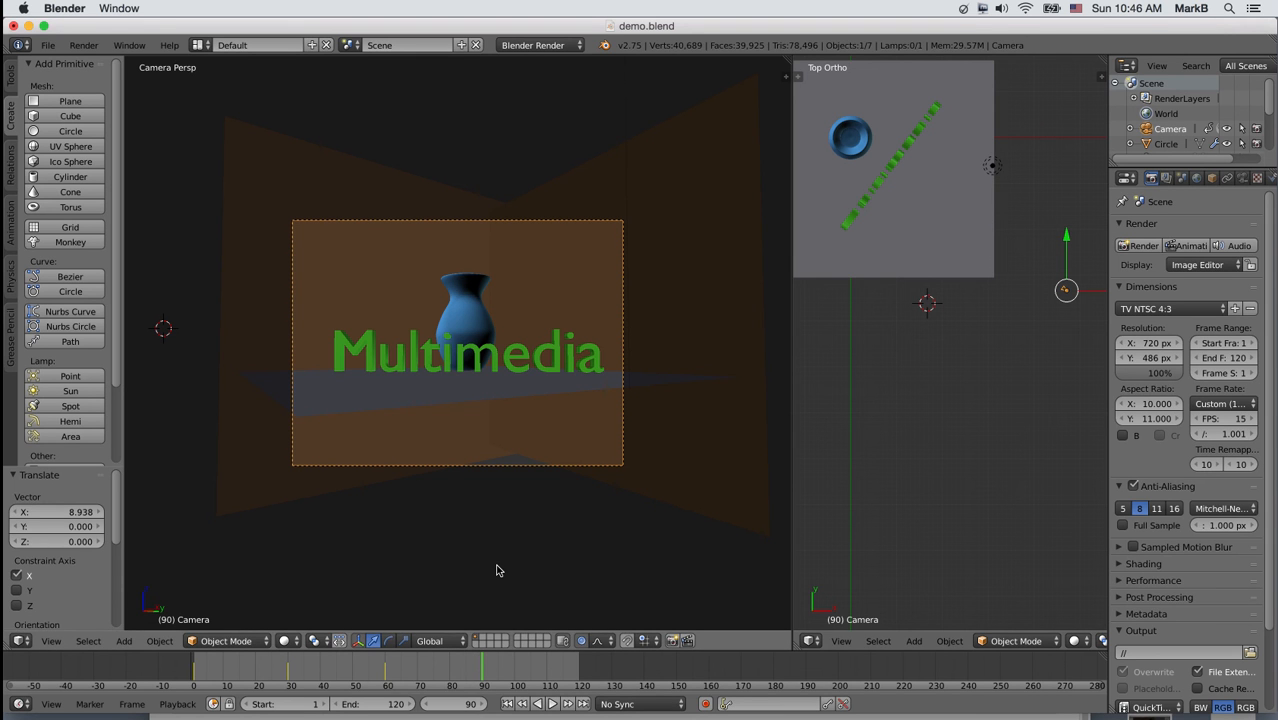
{"action": "key", "text": "i"}
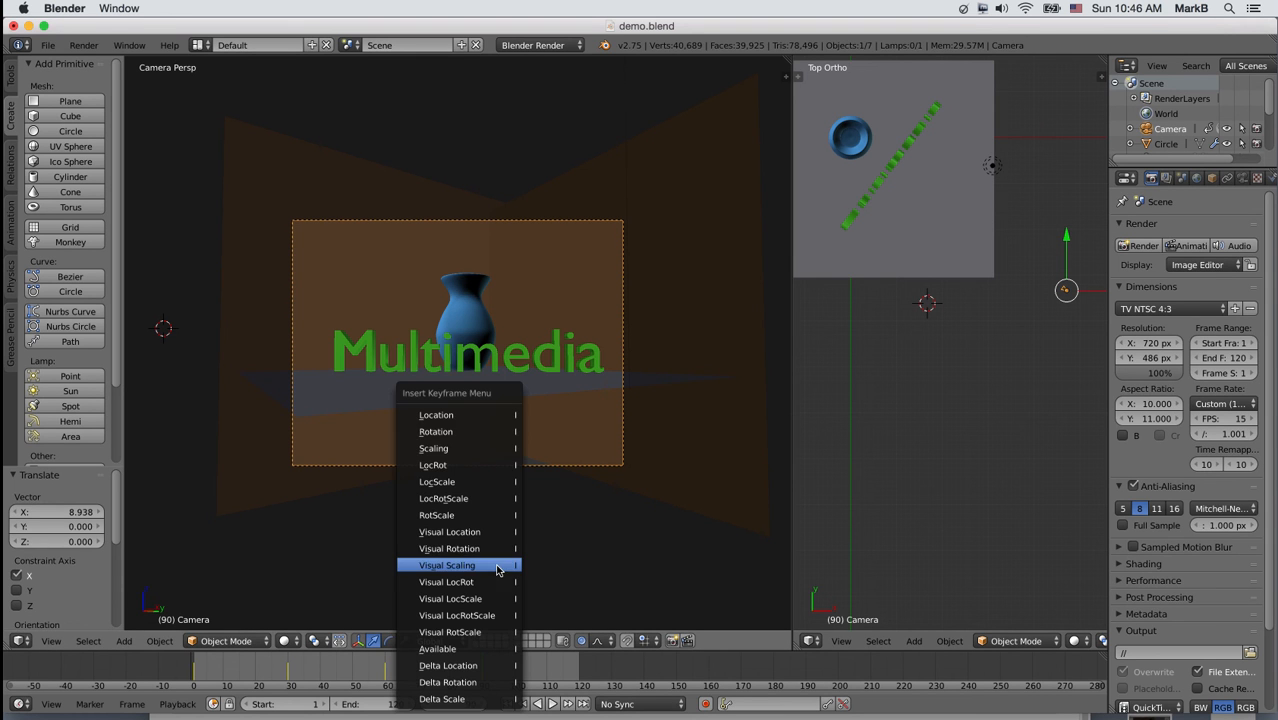
{"action": "left_click", "coordinate": [490, 466]}
Preview the camera motion along the timeline and, at frame 30, move the camera about 4.5 units on X and 4.9 on Y
{"action": "left_click", "coordinate": [197, 670]}
{"action": "left_click_drag", "start_coordinate": [197, 670], "coordinate": [388, 677]}
{"action": "left_click_drag", "start_coordinate": [418, 678], "coordinate": [290, 685]}
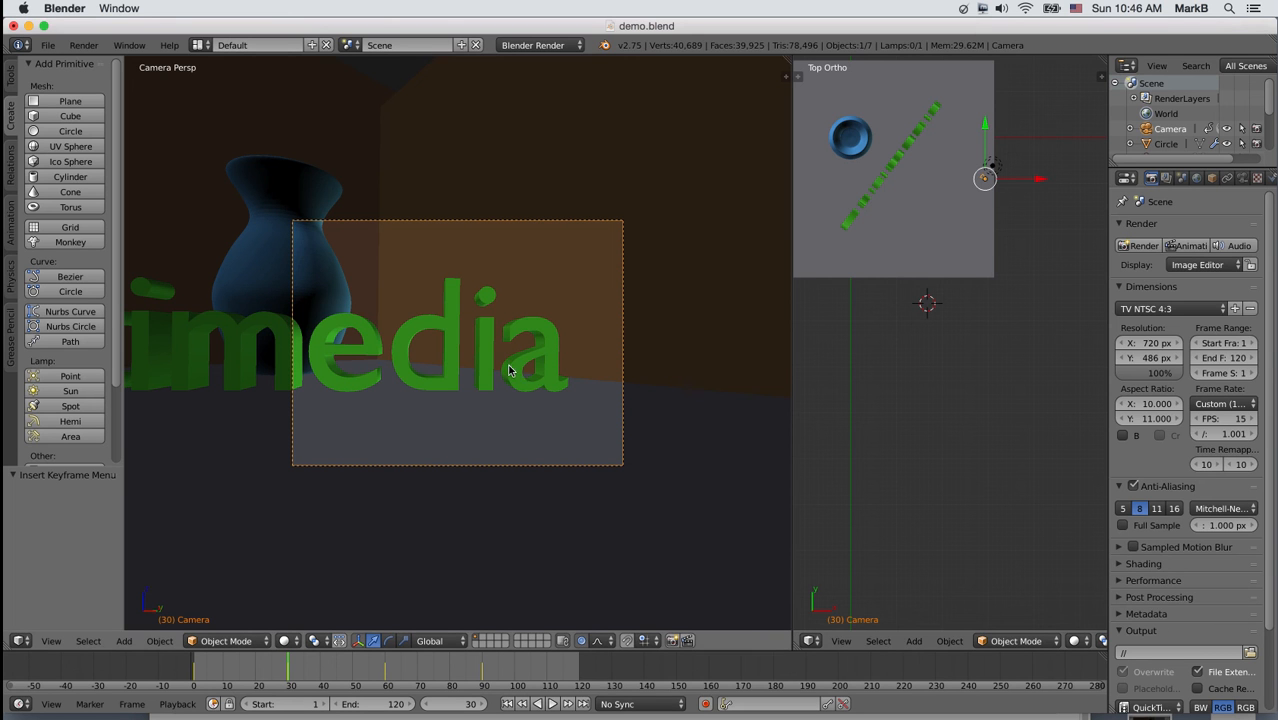
{"action": "key", "text": "g"}
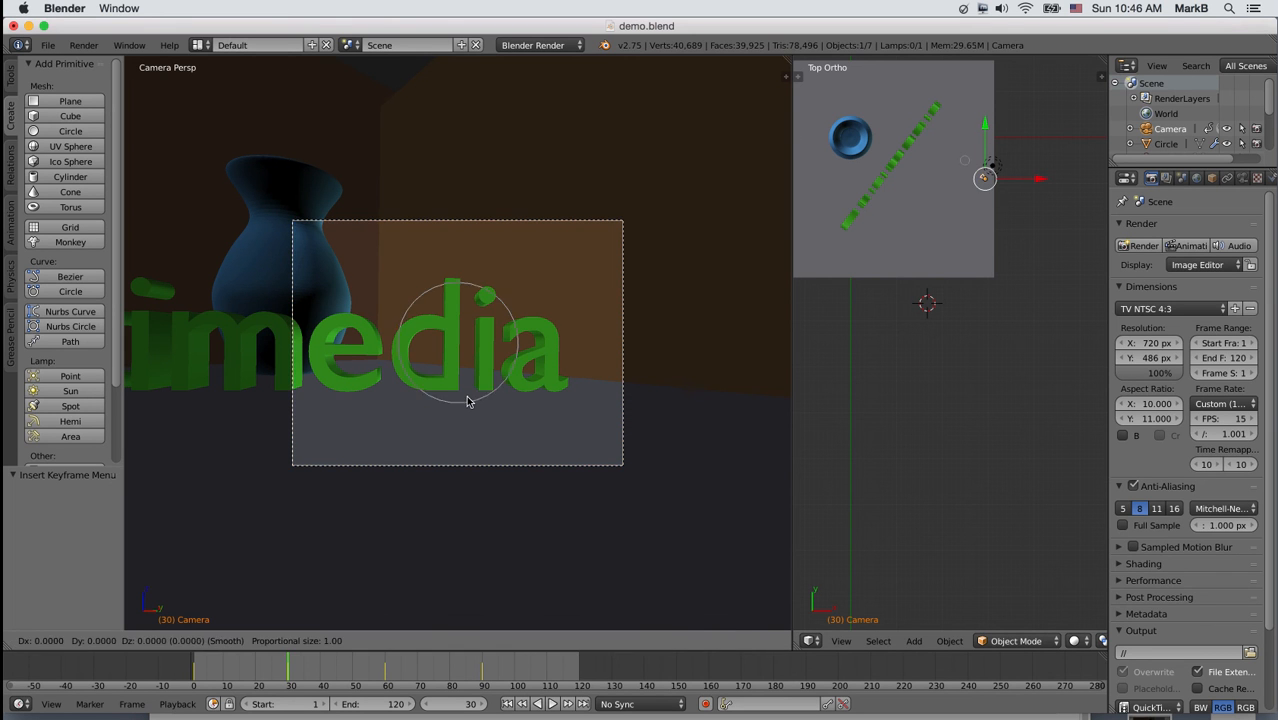
{"action": "left_click", "coordinate": [199, 401]}
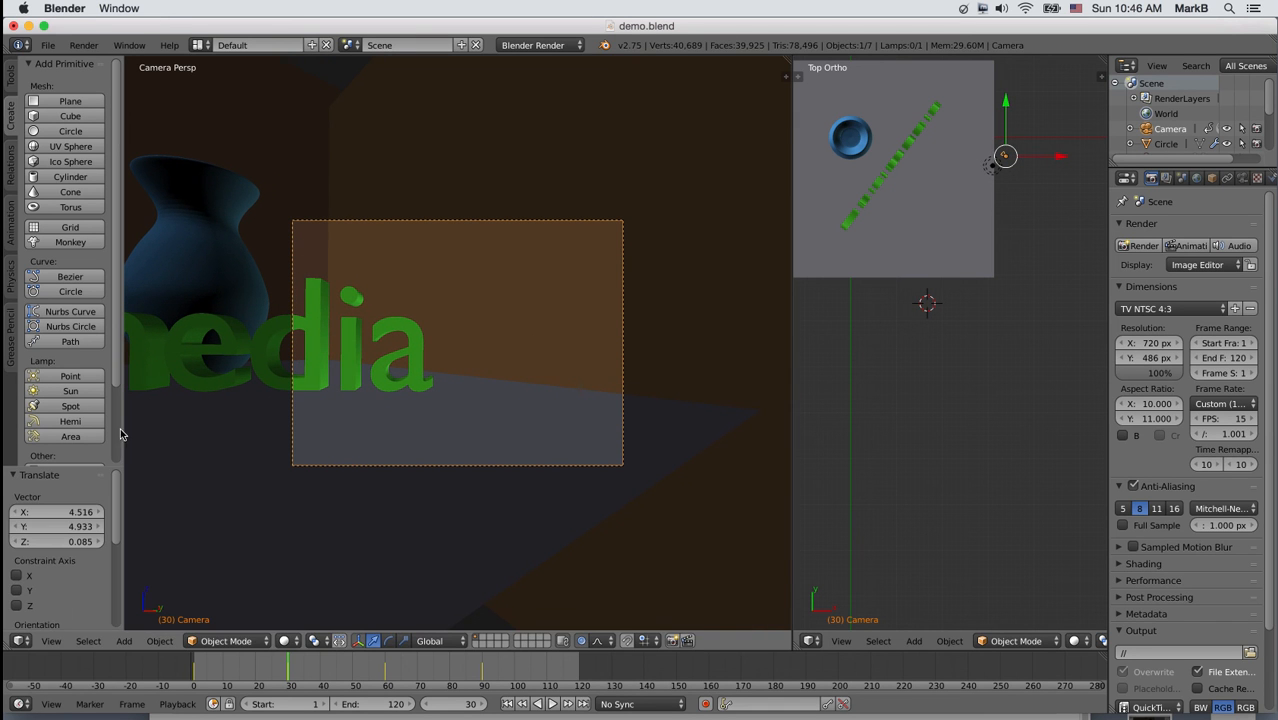
Insert a LocRot keyframe for the camera at frame 30
{"action": "key", "text": "i"}
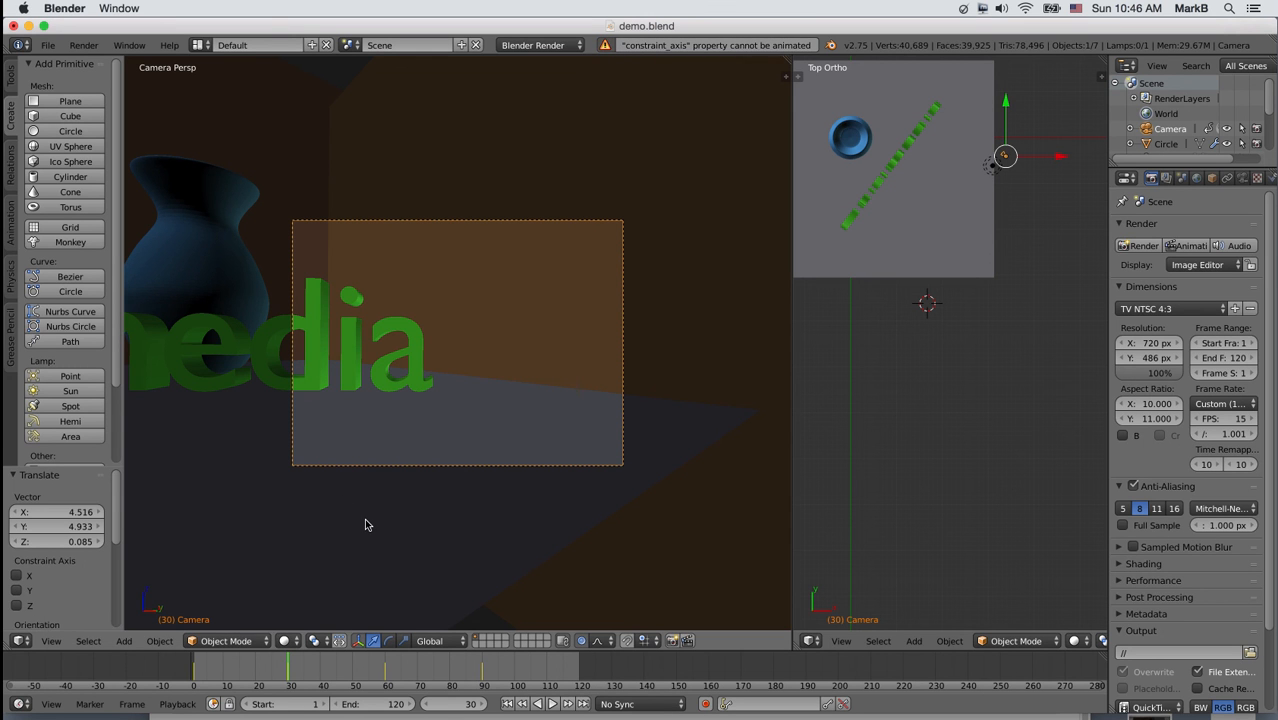
{"action": "key", "text": "i"}
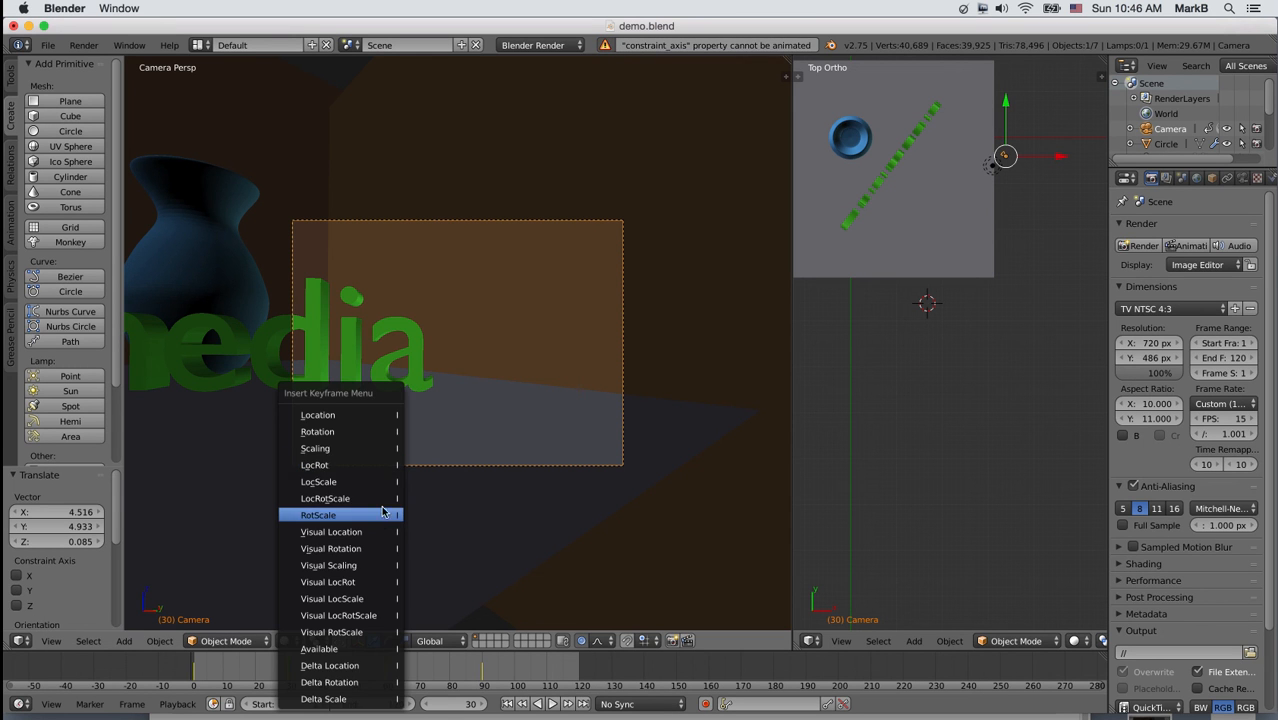
{"action": "left_click", "coordinate": [381, 467]}
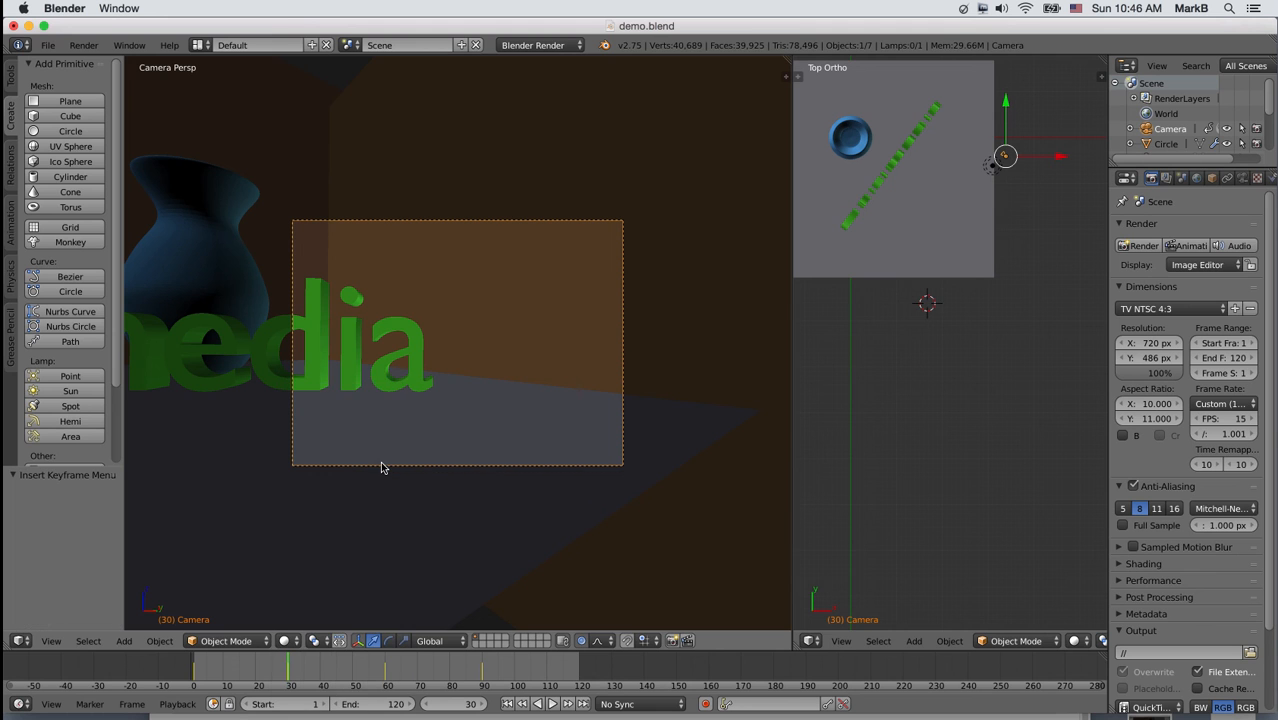
{"action": "left_click_drag", "start_coordinate": [330, 663], "coordinate": [289, 674]}
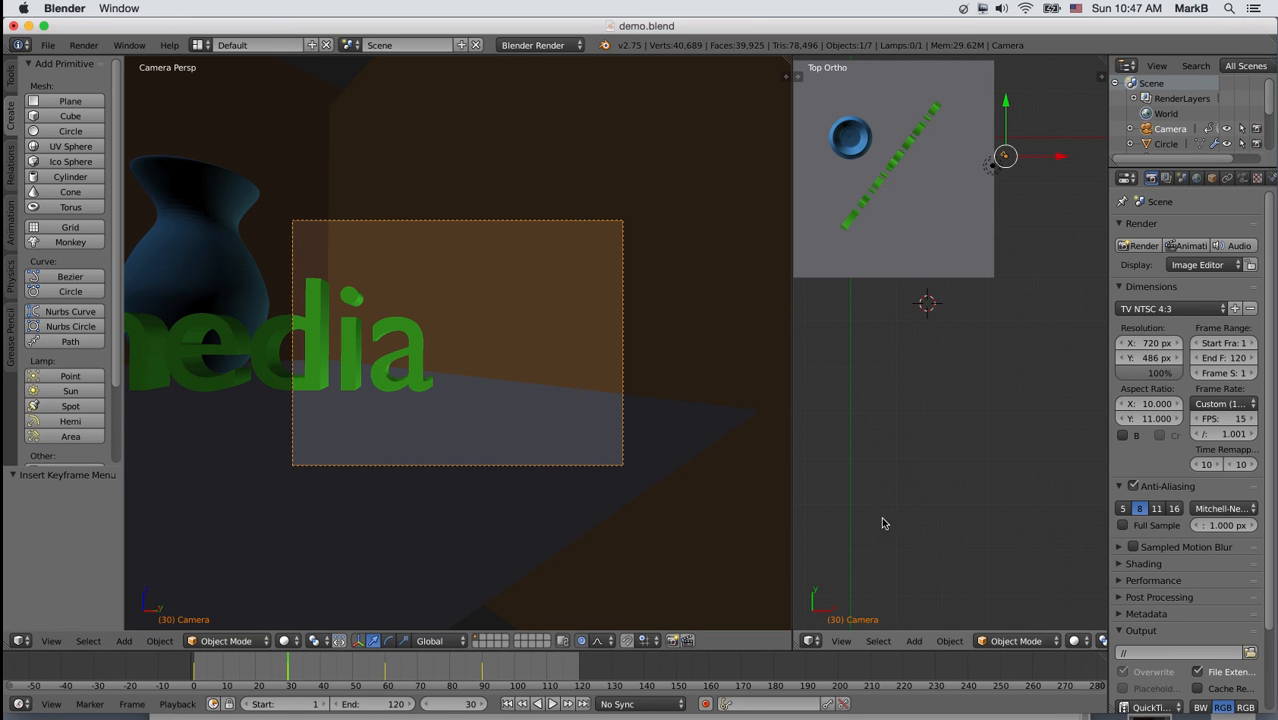
Change the Top Ortho view to the Dope Sheet editor and try selecting individual camera keyframes in the summary row
{"action": "left_click", "coordinate": [812, 641]}
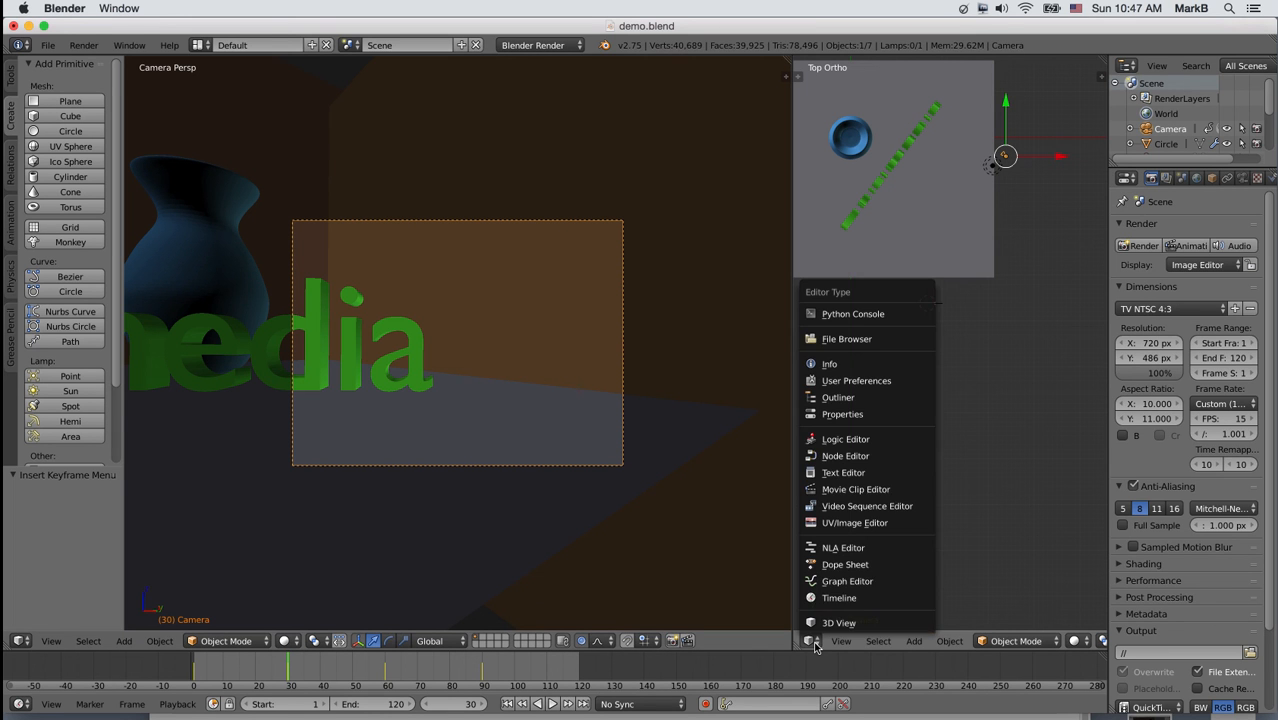
{"action": "left_click", "coordinate": [845, 566]}
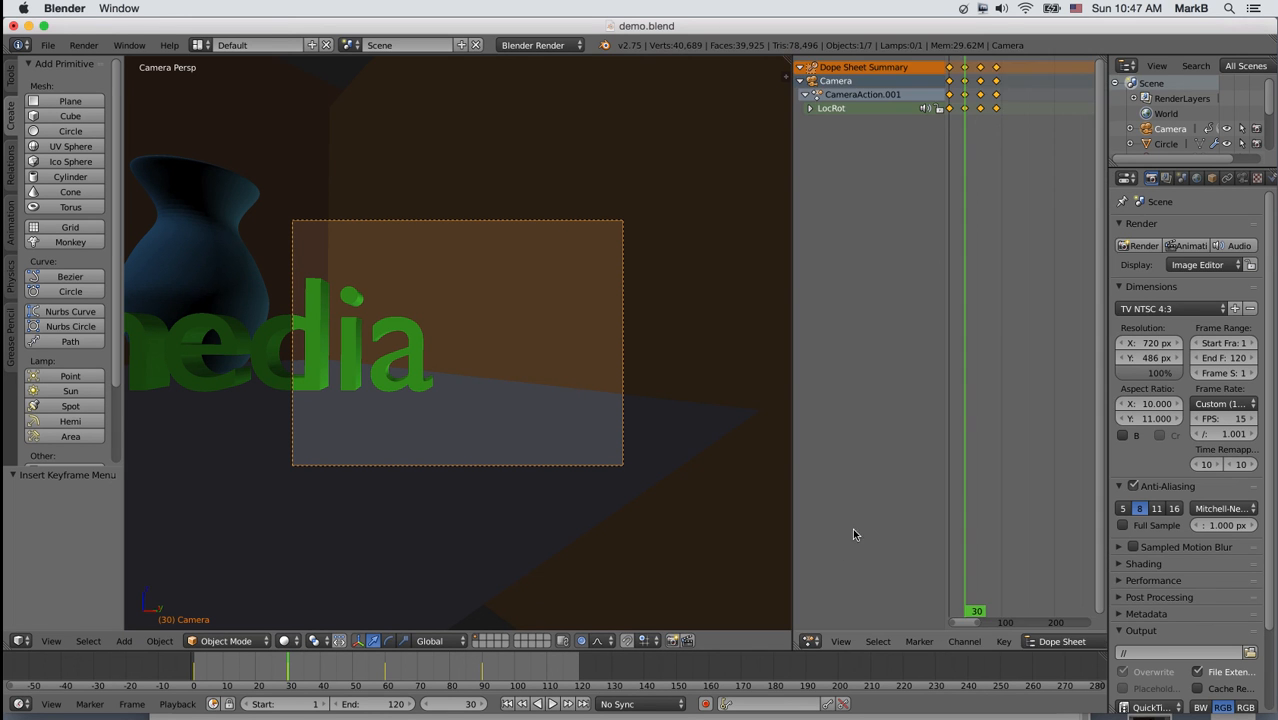
{"action": "left_click", "coordinate": [996, 67]}
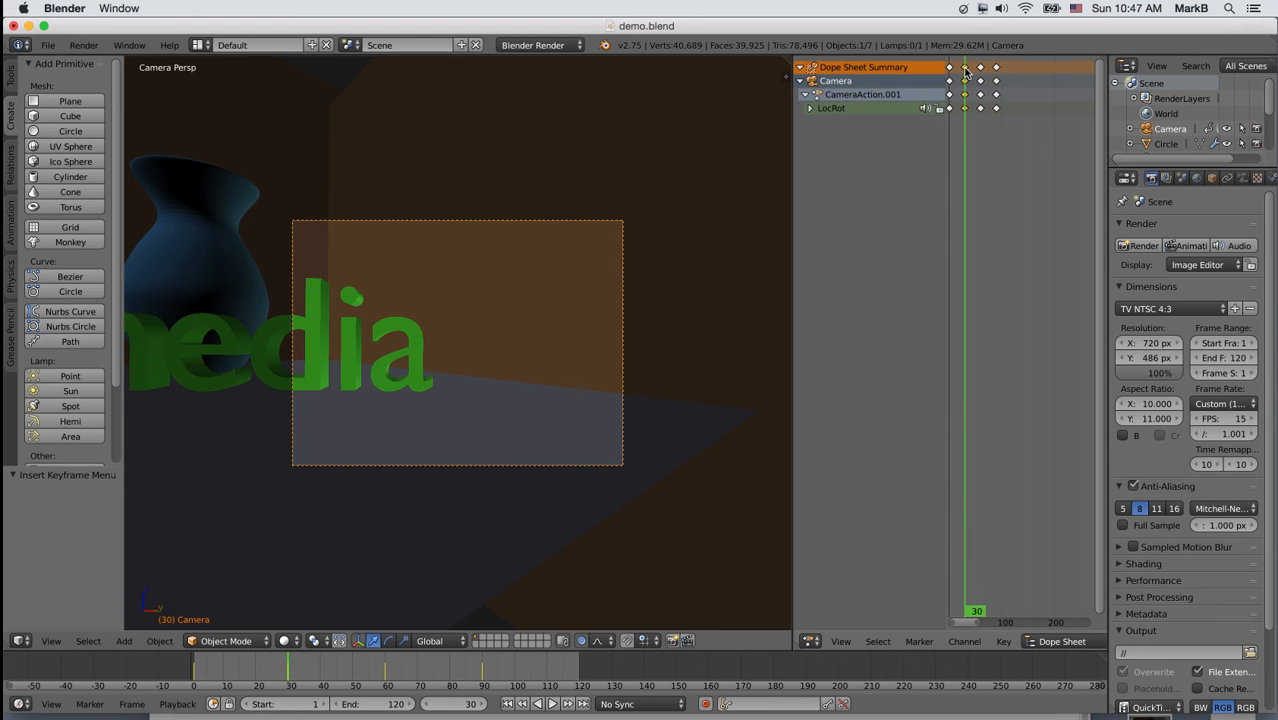
{"action": "left_click", "coordinate": [950, 67], "text": "shift"}
{"action": "left_click", "coordinate": [996, 68], "text": "shift"}
Select the camera's last keyframe in the Dope Sheet summary and move it 43 frames forward
{"action": "left_click", "coordinate": [997, 68]}
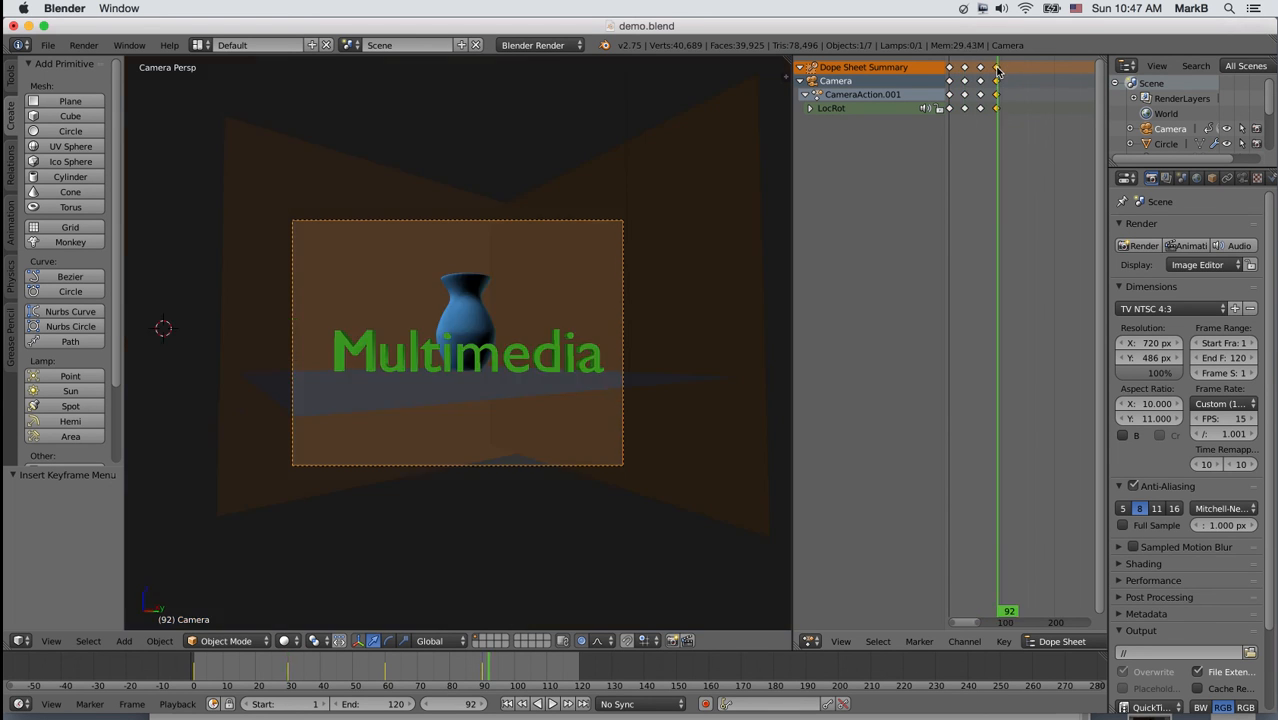
{"action": "key", "text": "g"}
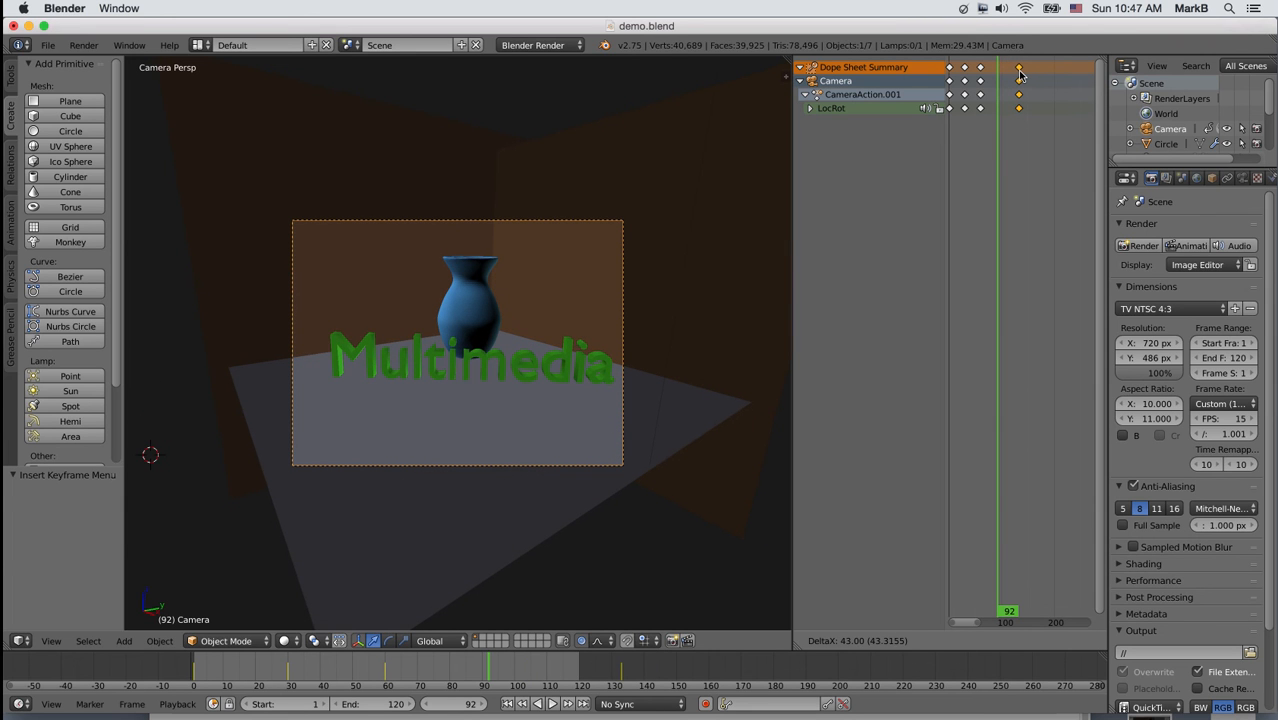
{"action": "left_click", "coordinate": [1019, 75]}
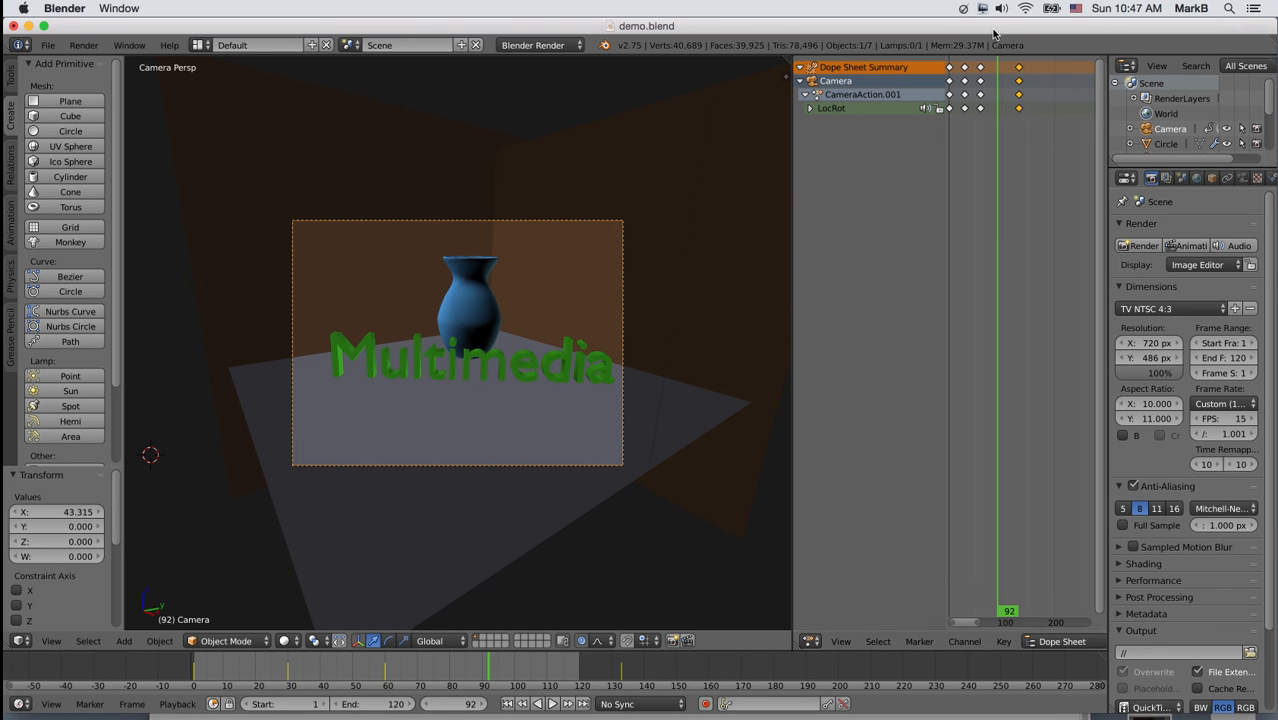
{"action": "key", "text": "x"}
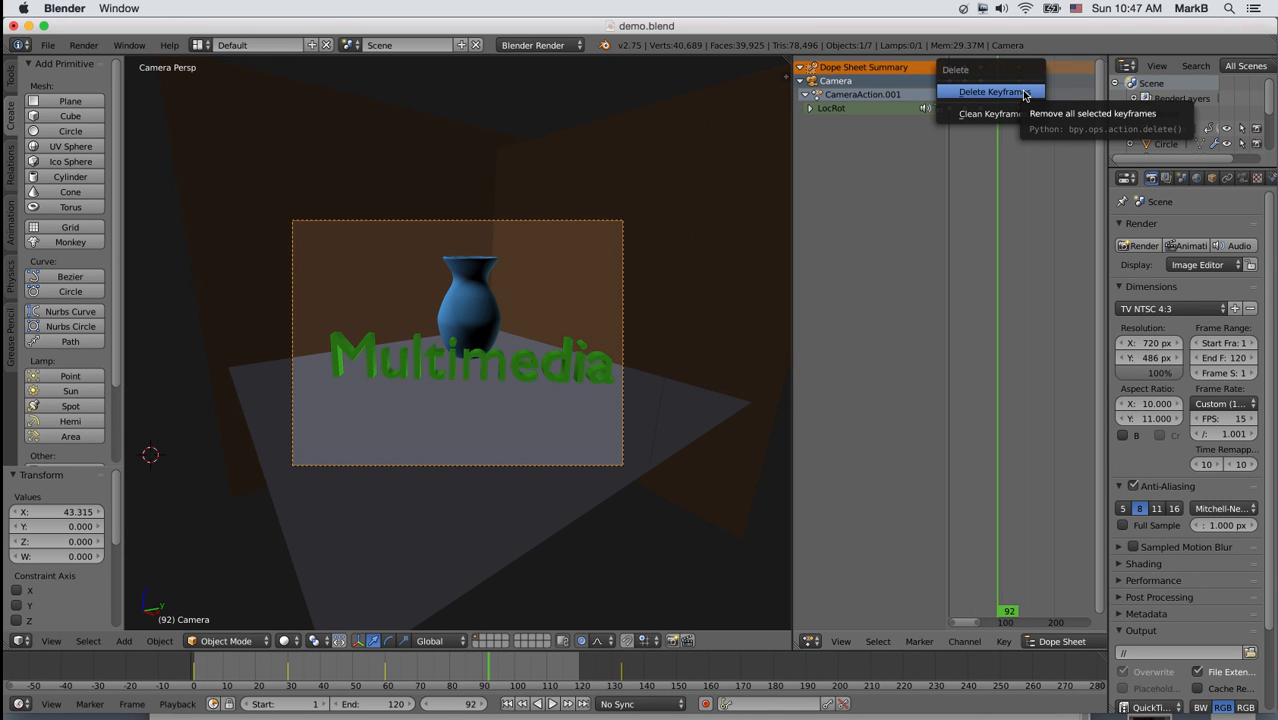
{"action": "left_click", "coordinate": [1022, 92]}
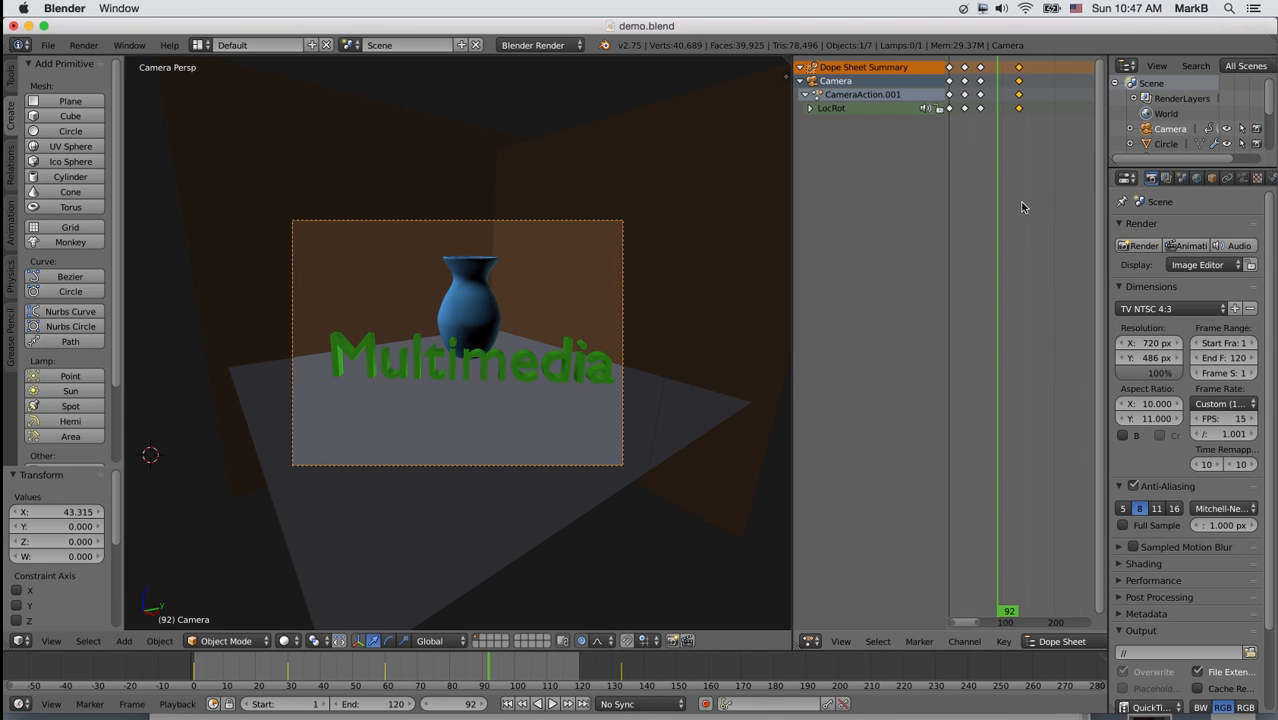